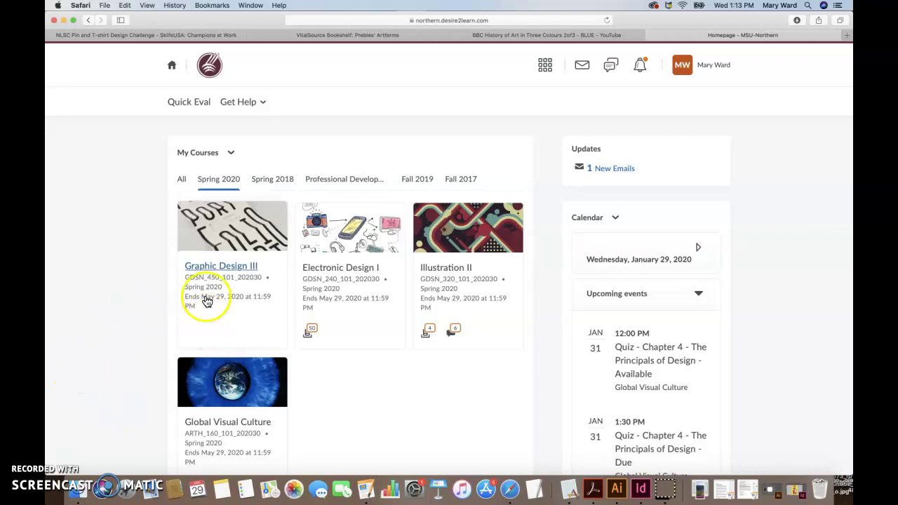
# Open the Week 3 content of the Electronic Design I course and look through its topics
pyautogui.click(359, 277)
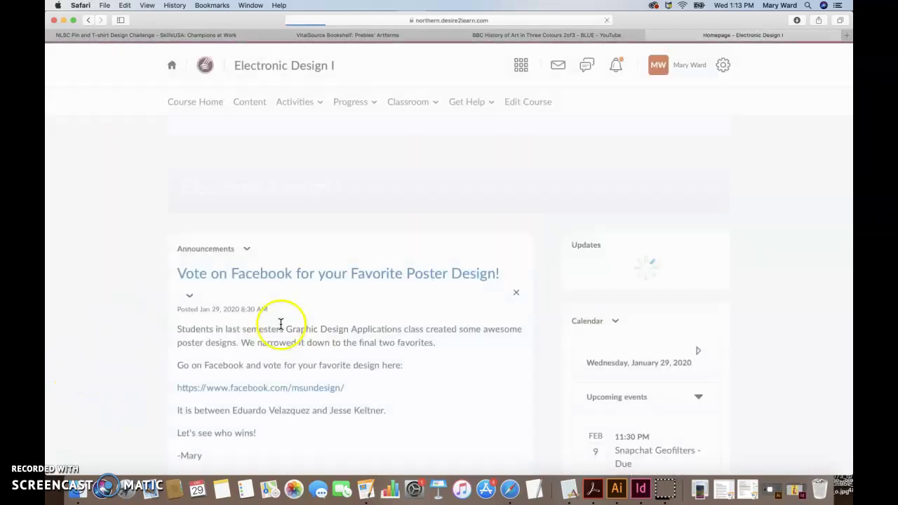
pyautogui.click(250, 101)
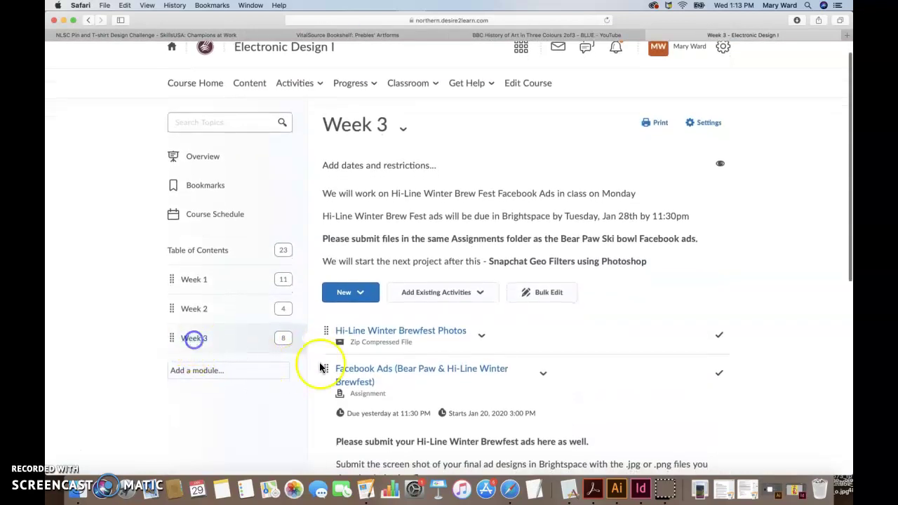
pyautogui.scroll(-10, 405, 403)
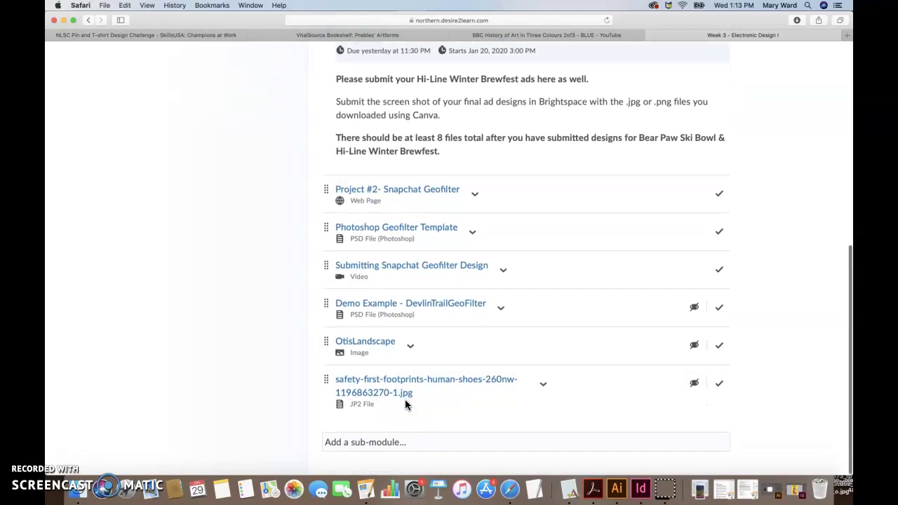
pyautogui.click(449, 192)
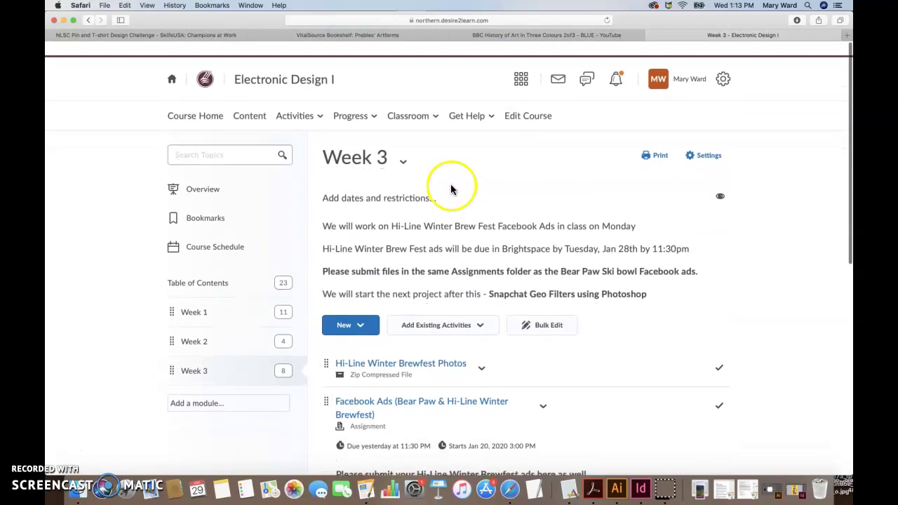
# Switch to the student role and open the Week 3 content of Electronic Design I
pyautogui.click(678, 68)
pyautogui.click(649, 102)
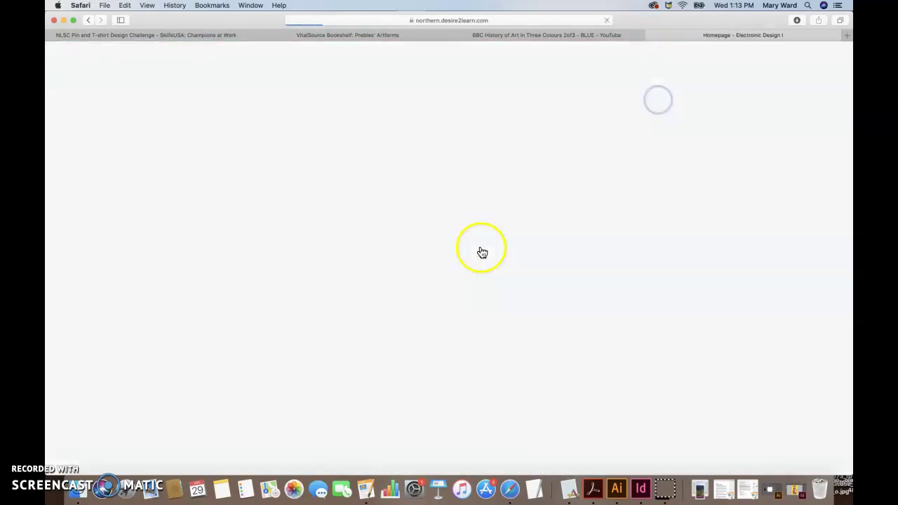
pyautogui.click(247, 101)
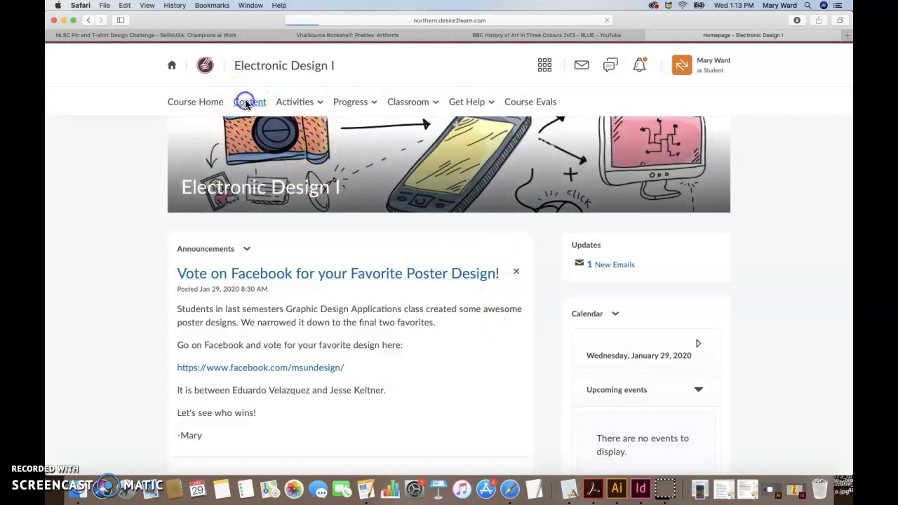
pyautogui.click(186, 328)
pyautogui.scroll(-5, 405, 382)
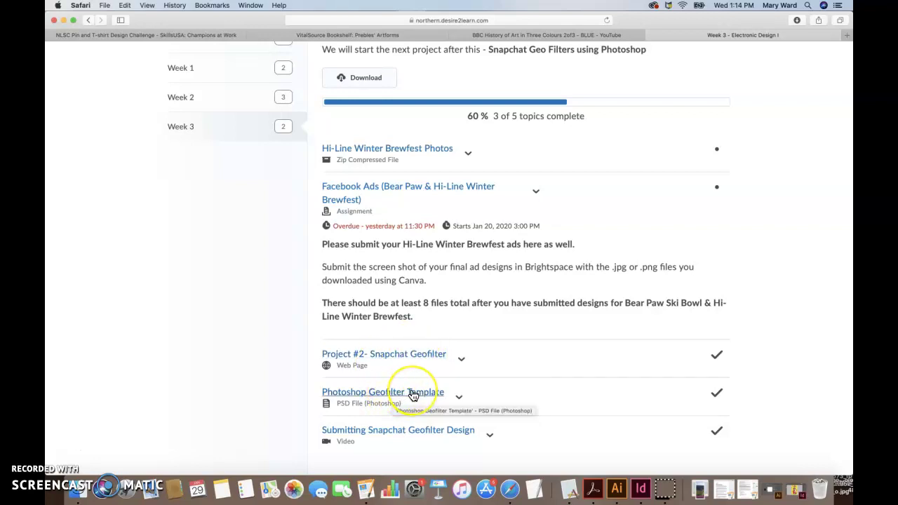
# Download the Photoshop Geofilter Template from Week 3 and check for the file in the Downloads folder
pyautogui.click(460, 399)
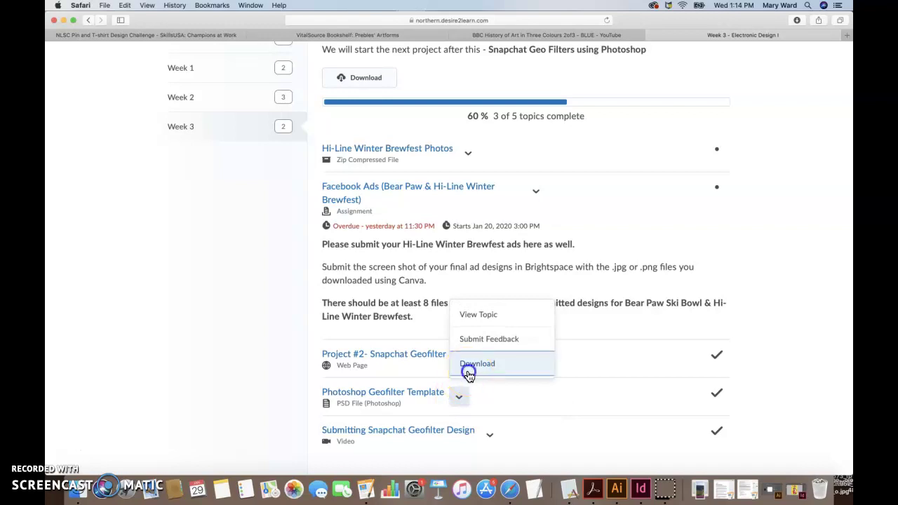
pyautogui.click(469, 375)
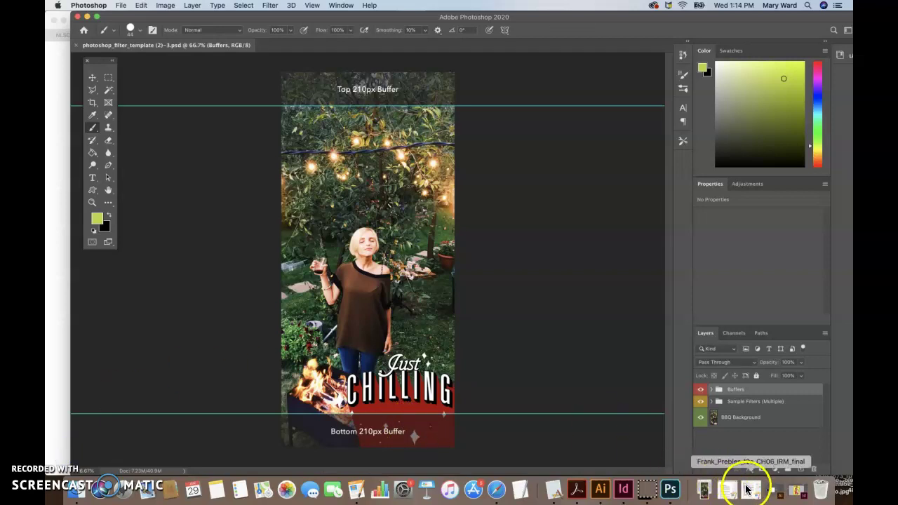
pyautogui.click(703, 489)
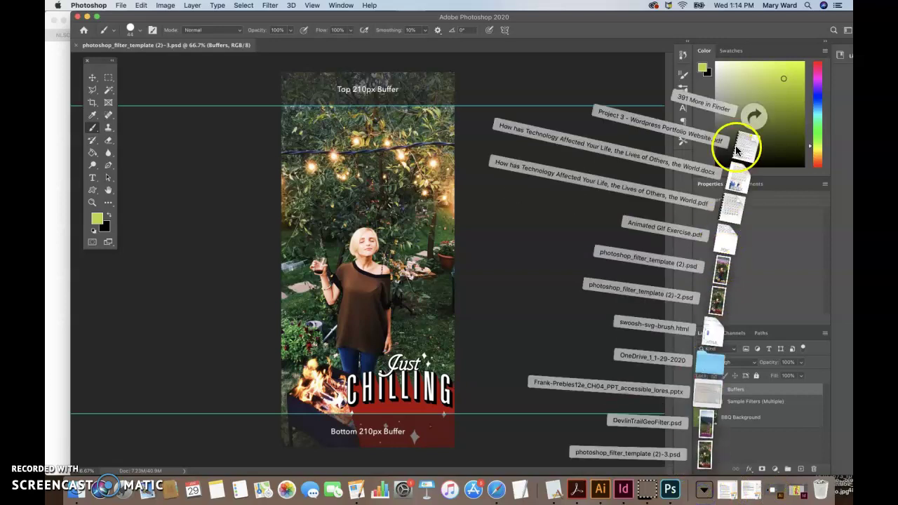
pyautogui.click(754, 115)
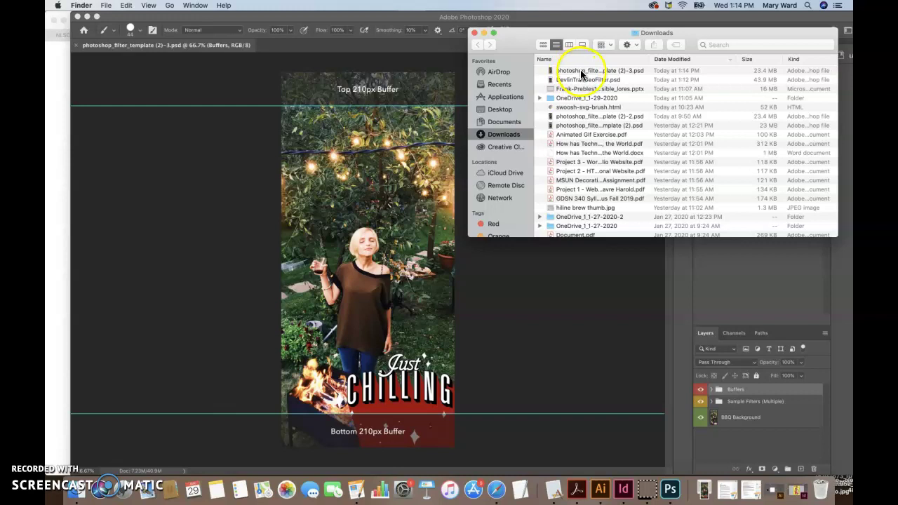
pyautogui.click(474, 33)
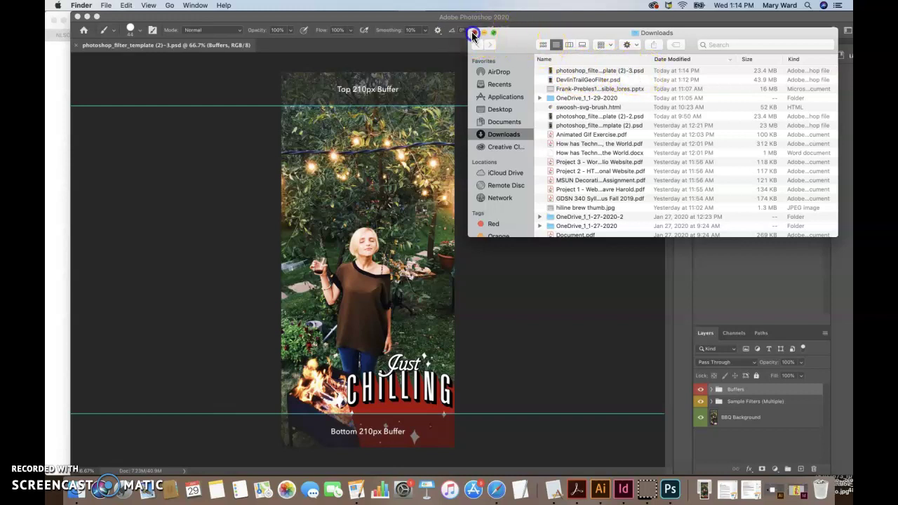
# In Photoshop, reposition the application window and move the floating Tools panel out of the way of the canvas
pyautogui.moveTo(207, 21); pyautogui.dragTo(183, 21)
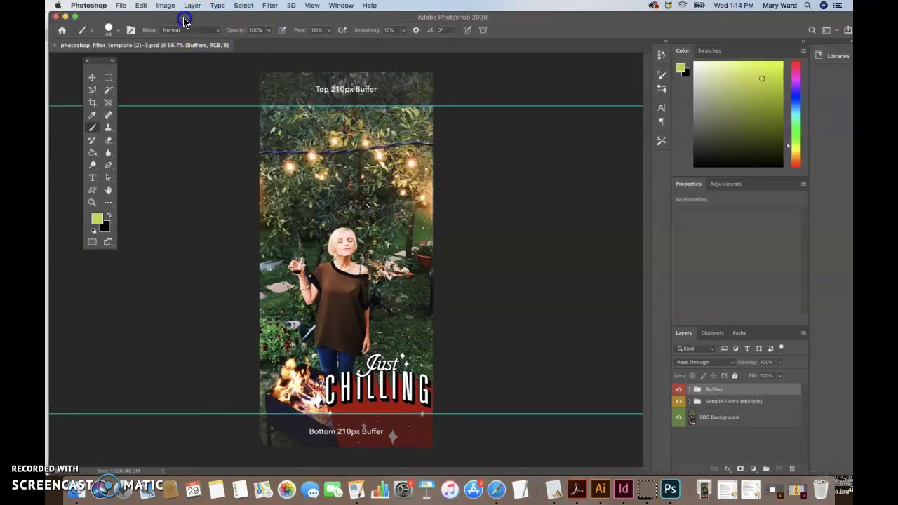
pyautogui.moveTo(98, 60); pyautogui.dragTo(66, 39)
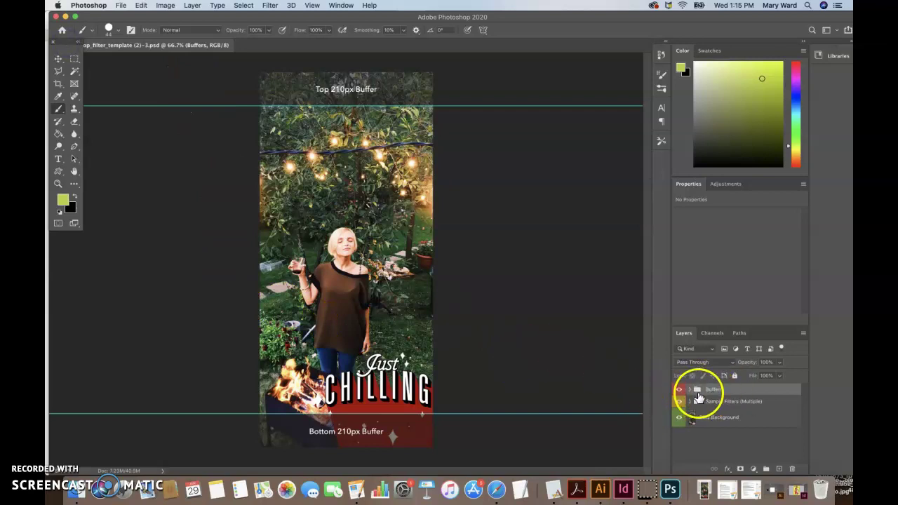
# Inspect the layers inside the Buffers group and compare the canvas with the group hidden and shown
pyautogui.click(690, 389)
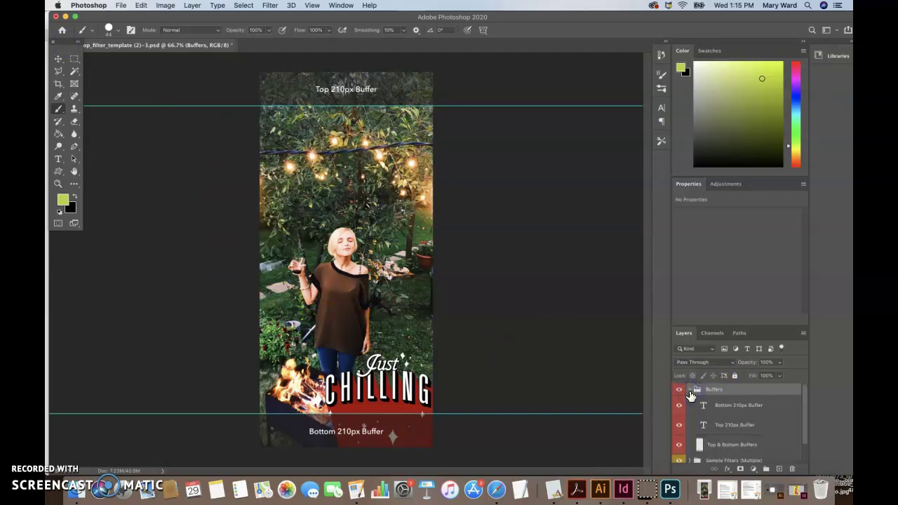
pyautogui.click(689, 390)
pyautogui.click(678, 390)
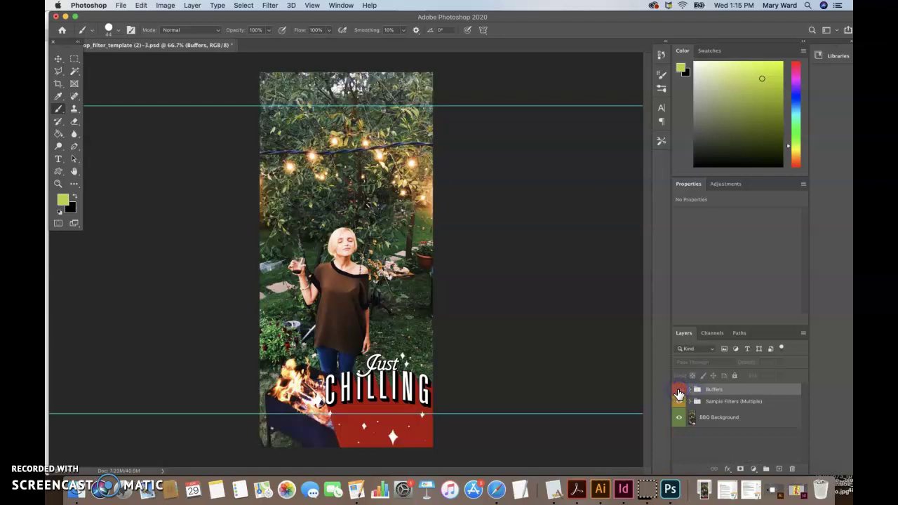
pyautogui.click(678, 390)
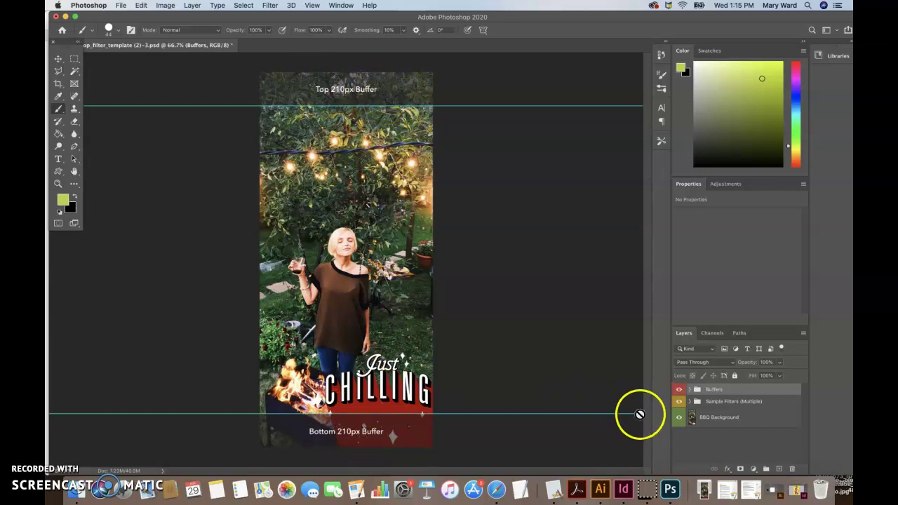
# Compare the canvas with the BBQ Background layer and the Sample Filters (Multiple) group each hidden and shown
pyautogui.click(678, 418)
pyautogui.click(678, 418)
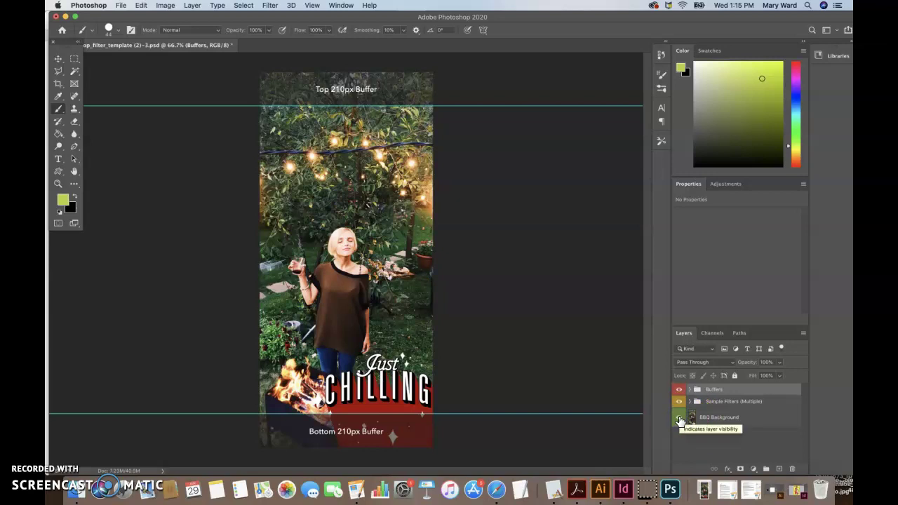
pyautogui.click(679, 419)
pyautogui.click(679, 419)
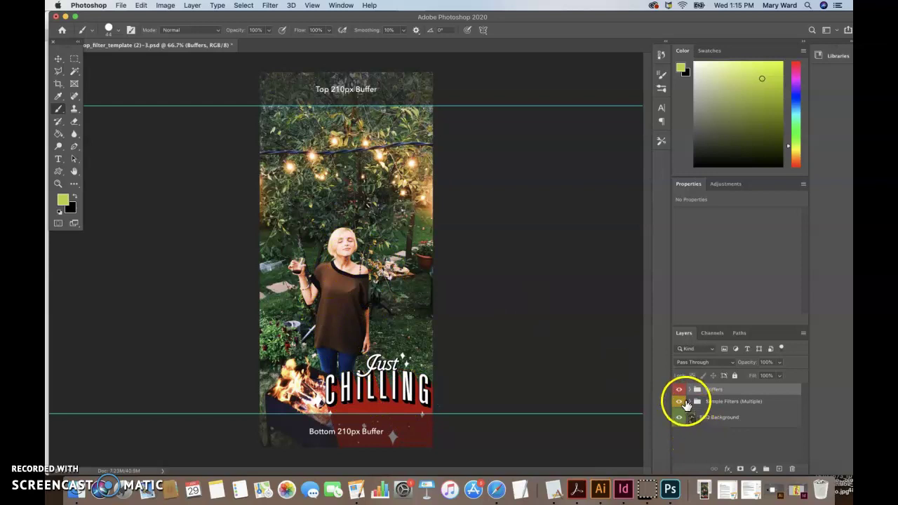
pyautogui.click(678, 403)
pyautogui.click(678, 402)
# Expand the Sample Filters (Multiple) group and preview the Sweet Dreams and Huntington Beach filters with the other sample filters hidden
pyautogui.click(691, 401)
pyautogui.scroll(-2, 693, 435)
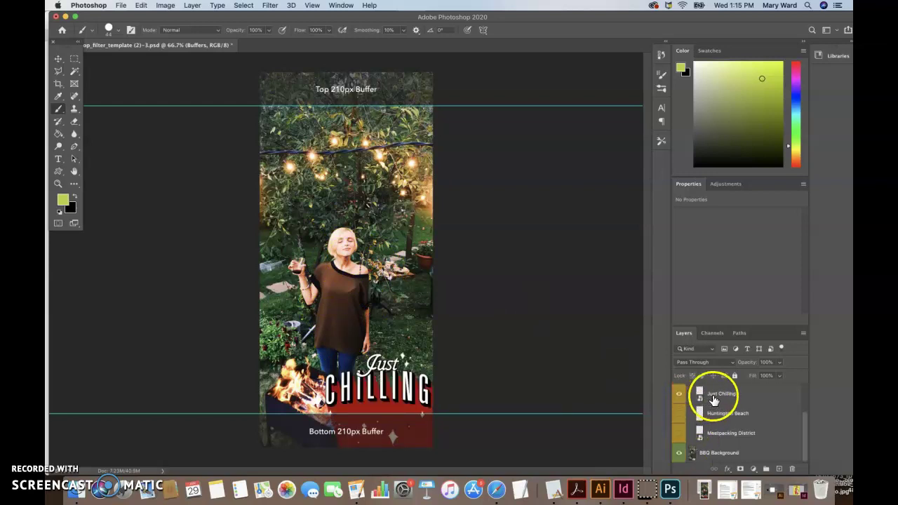
pyautogui.scroll(2, 712, 403)
pyautogui.click(678, 407)
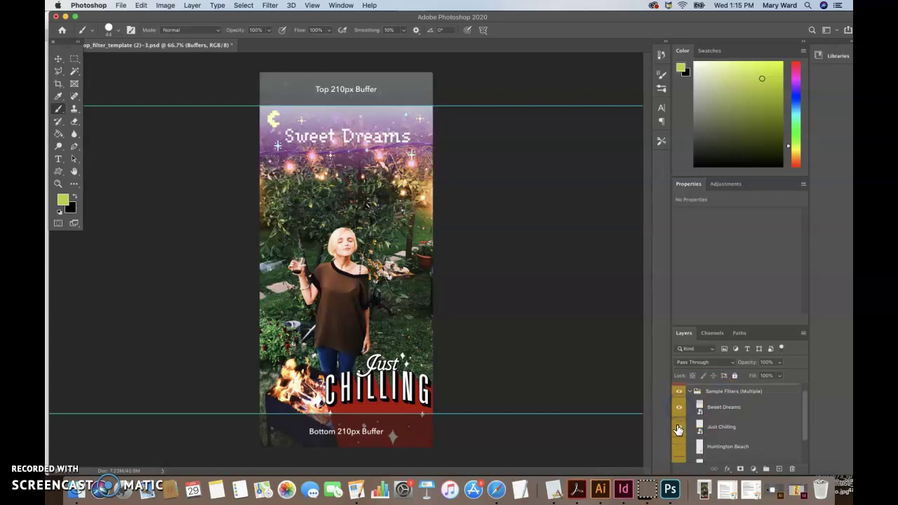
pyautogui.click(678, 428)
pyautogui.scroll(-1, 680, 442)
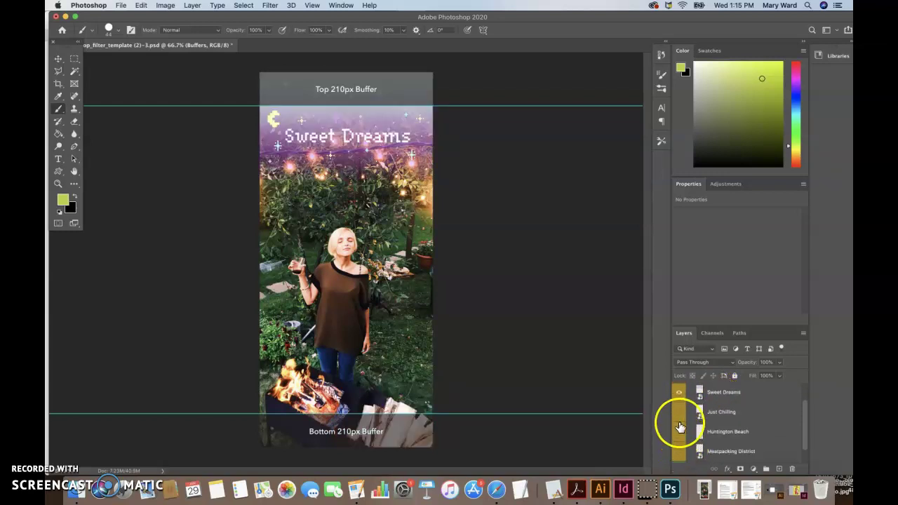
pyautogui.click(678, 430)
pyautogui.click(679, 396)
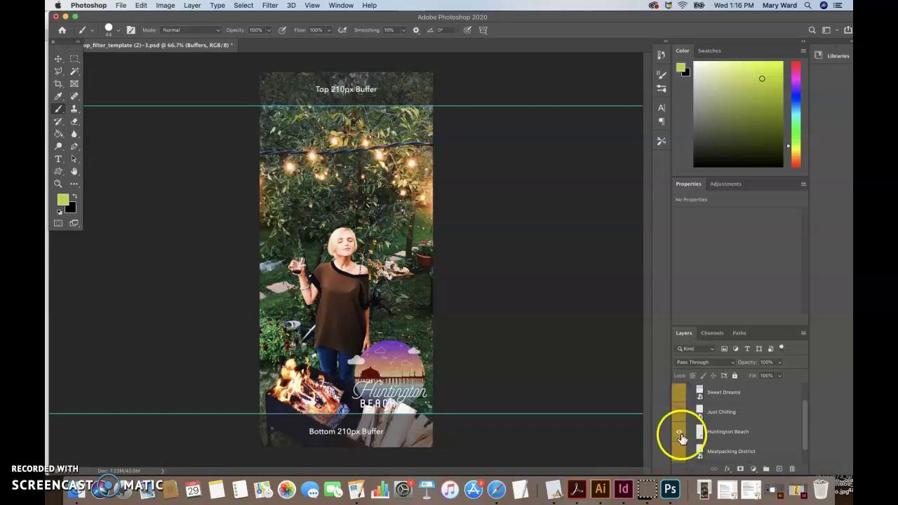
# Preview the Meatpacking District filter in place of Huntington Beach, and hide it to view Just Chilling again
pyautogui.scroll(-1, 680, 438)
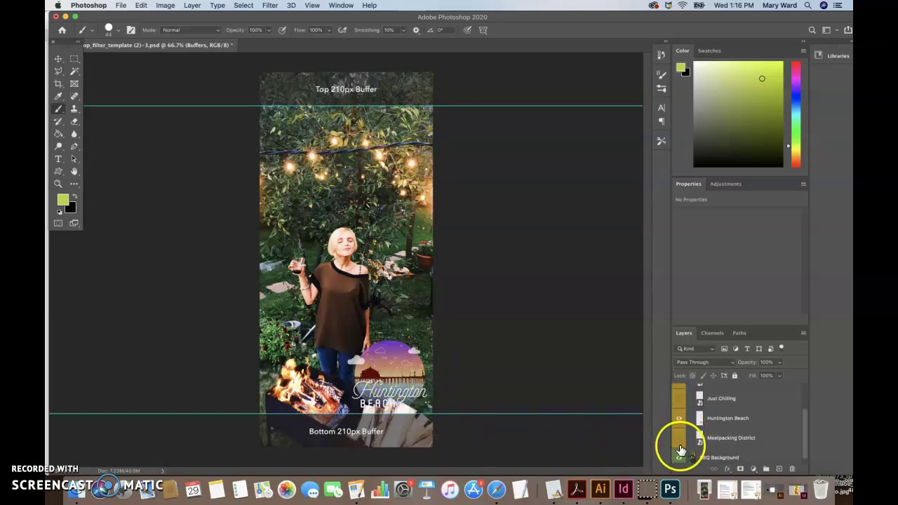
pyautogui.click(679, 441)
pyautogui.click(679, 418)
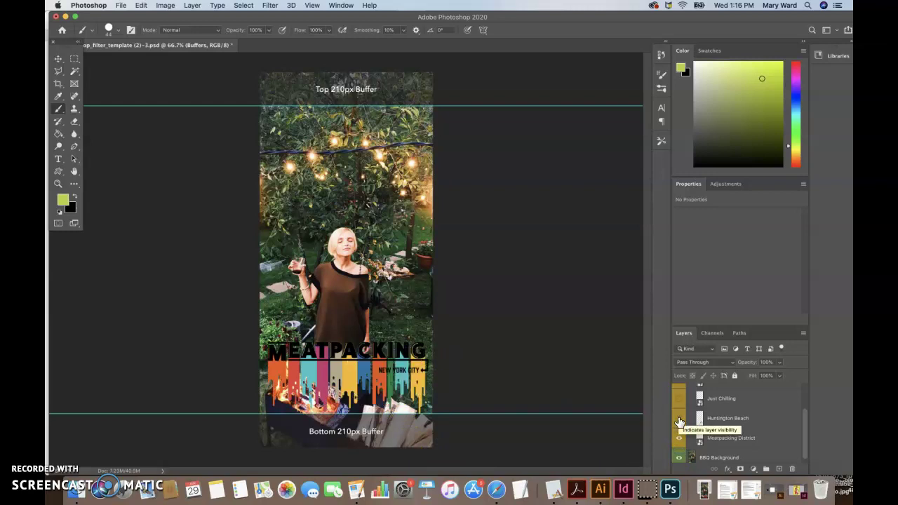
pyautogui.click(681, 399)
pyautogui.click(679, 438)
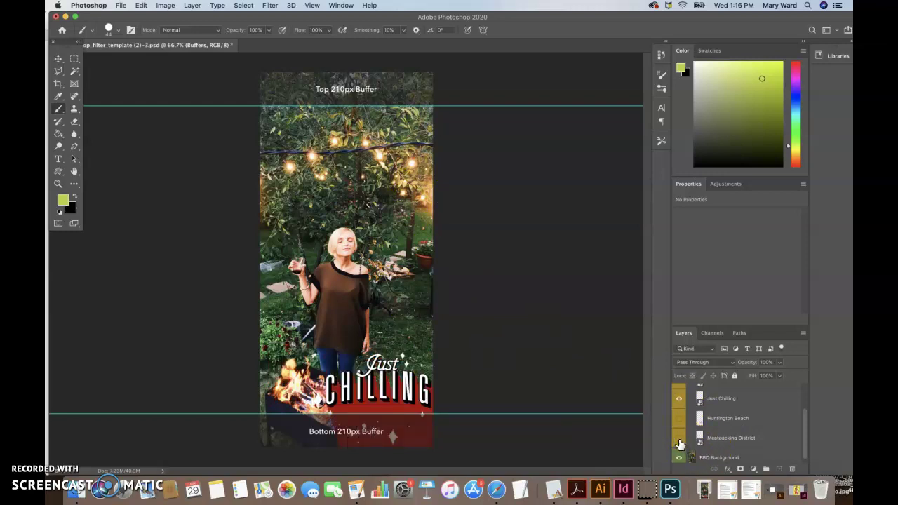
pyautogui.click(678, 401)
pyautogui.scroll(3, 684, 407)
# Delete the Sample Filters (Multiple) group and the BBQ Background layer, keeping only the Buffers group
pyautogui.click(691, 403)
pyautogui.moveTo(716, 403); pyautogui.dragTo(792, 469)
pyautogui.click(728, 406)
pyautogui.moveTo(746, 412); pyautogui.dragTo(791, 468)
pyautogui.click(765, 459)
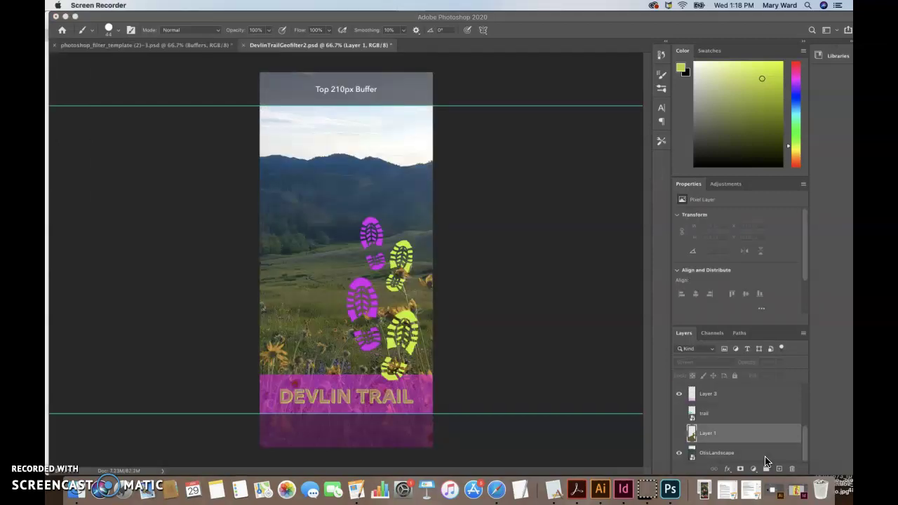
# Bring up the photoshop_filter_template document and dock the Tools panel beside the canvas
pyautogui.click(198, 49)
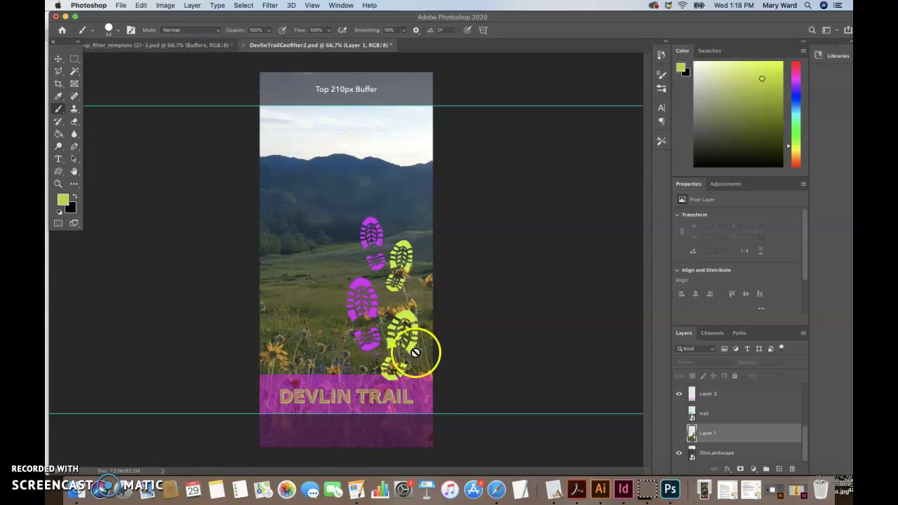
pyautogui.click(167, 49)
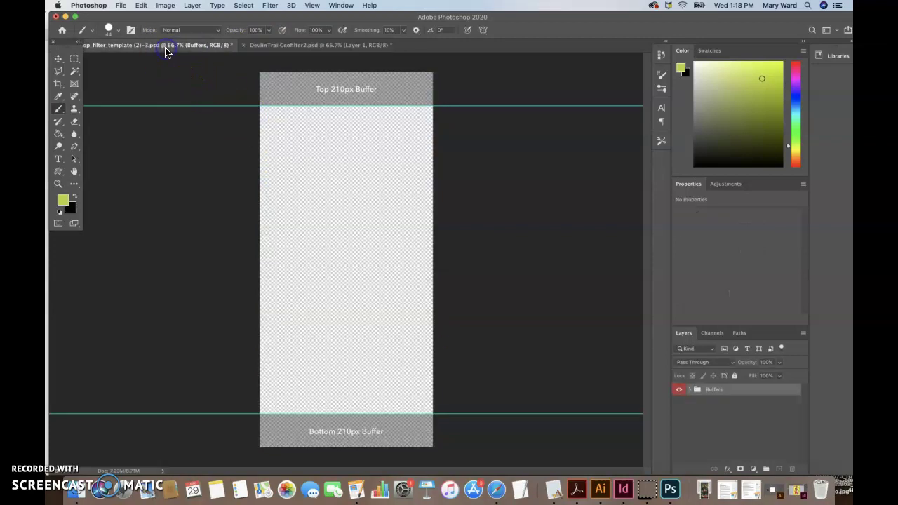
pyautogui.click(57, 45)
pyautogui.moveTo(56, 45)
pyautogui.mouseDown()
pyautogui.moveTo(62, 59)
pyautogui.moveTo(60, 47)
pyautogui.mouseUp()
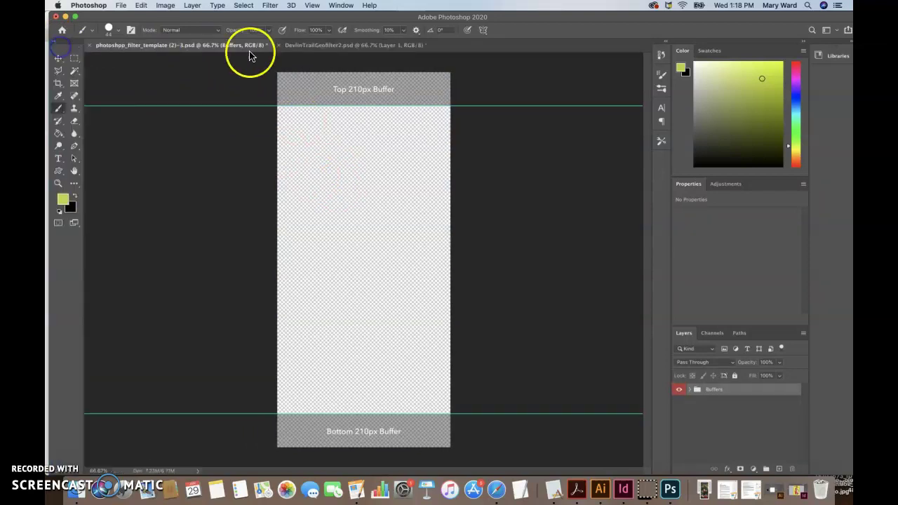
# In DevlinTrailGeofilter2.psd, show Layer 1 with the trail shape and hide Layer 3 with the purple band
pyautogui.click(298, 46)
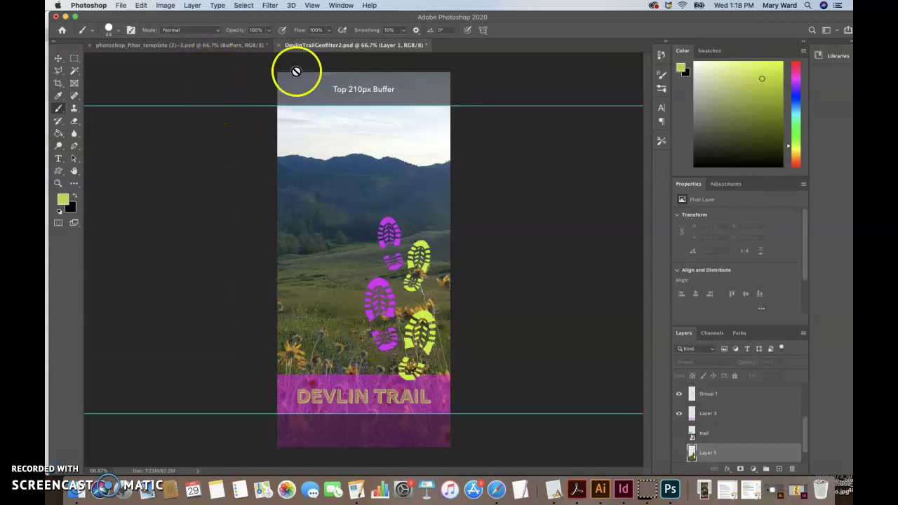
pyautogui.scroll(-1, 695, 452)
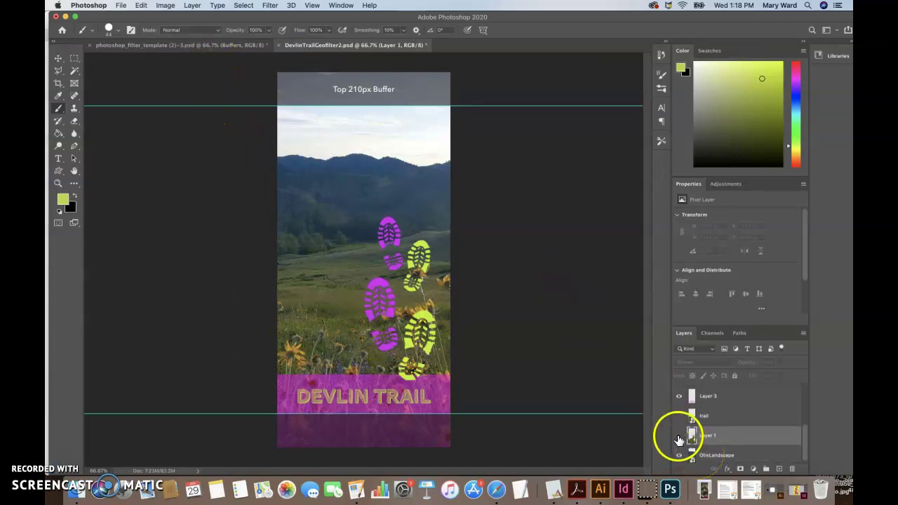
pyautogui.click(679, 436)
pyautogui.click(678, 396)
# Preview the second Devlin Trail text layer in place of the top one, and restore the top text version
pyautogui.scroll(5, 717, 424)
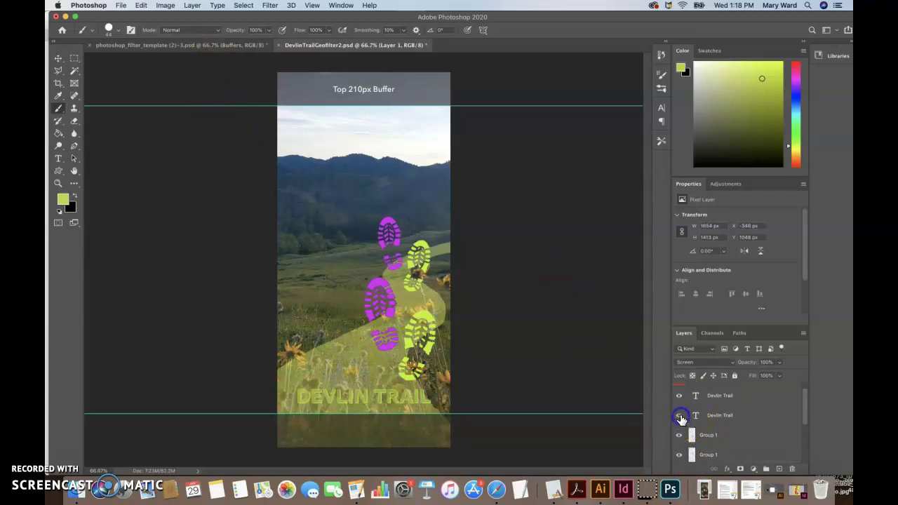
pyautogui.click(678, 416)
pyautogui.click(678, 397)
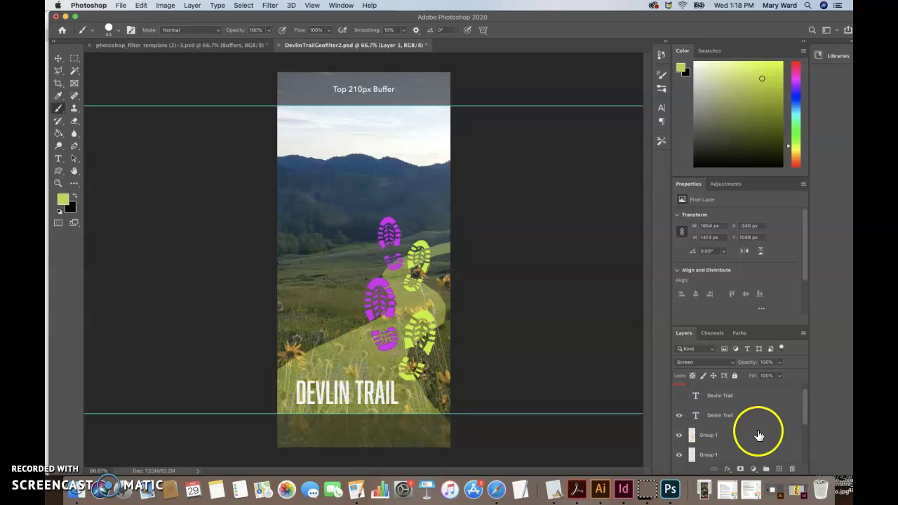
pyautogui.click(679, 397)
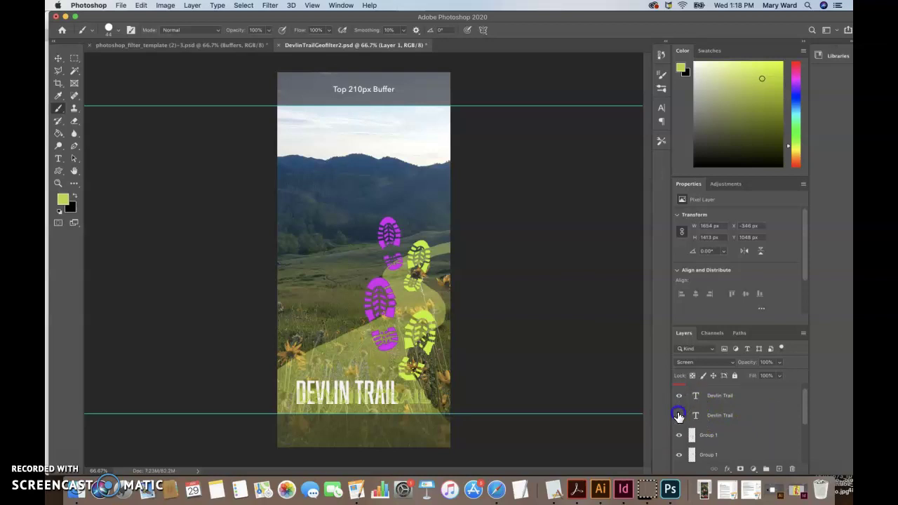
pyautogui.click(678, 416)
# Hide Layer 1 with the trail shape and show Layer 3 with the purple band
pyautogui.scroll(-2, 678, 424)
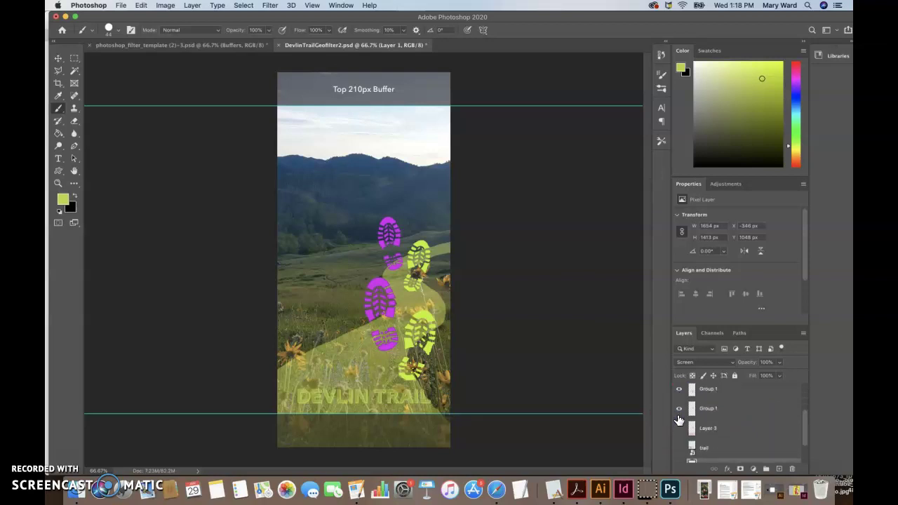
pyautogui.scroll(-2, 679, 444)
pyautogui.click(678, 448)
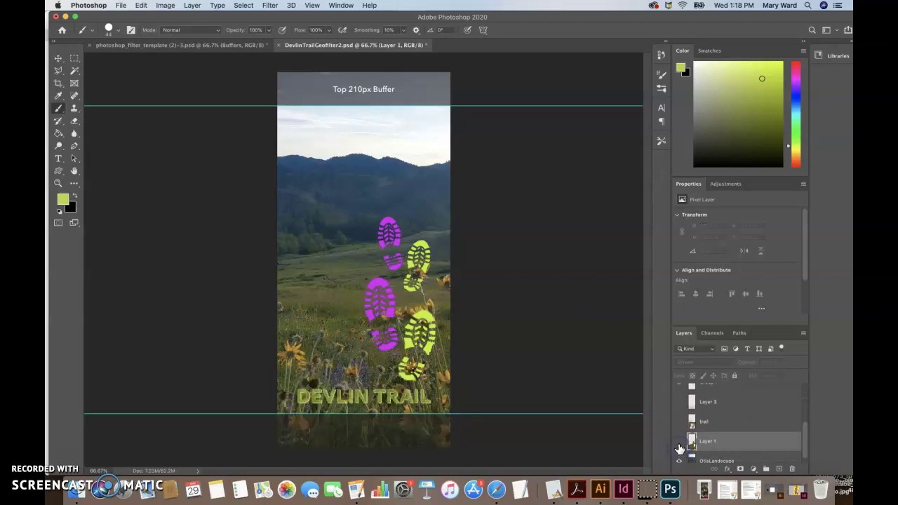
pyautogui.click(678, 405)
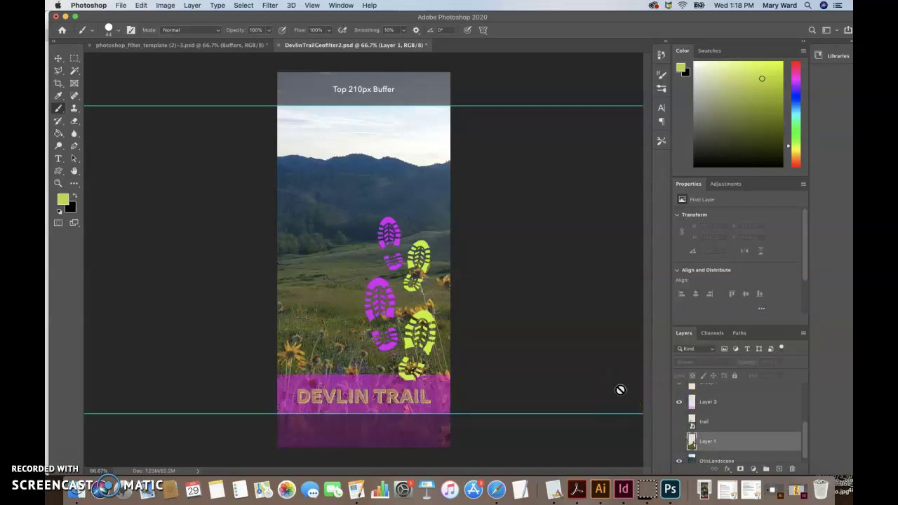
# Start saving the photoshop_filter_template document as a new file in Documents > GDSN 240 - Electronic Design I > Snapchat Geofilter
pyautogui.moveTo(617, 390); pyautogui.dragTo(223, 84)
pyautogui.click(208, 46)
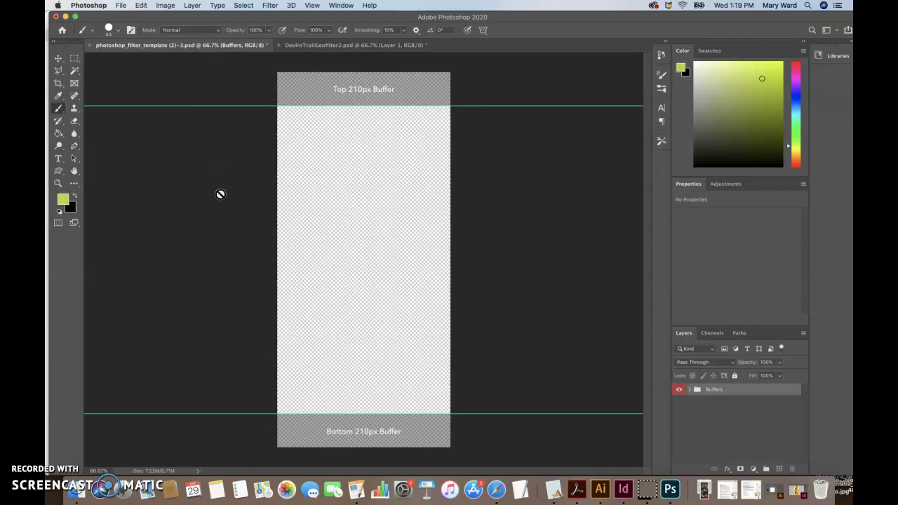
pyautogui.click(122, 5)
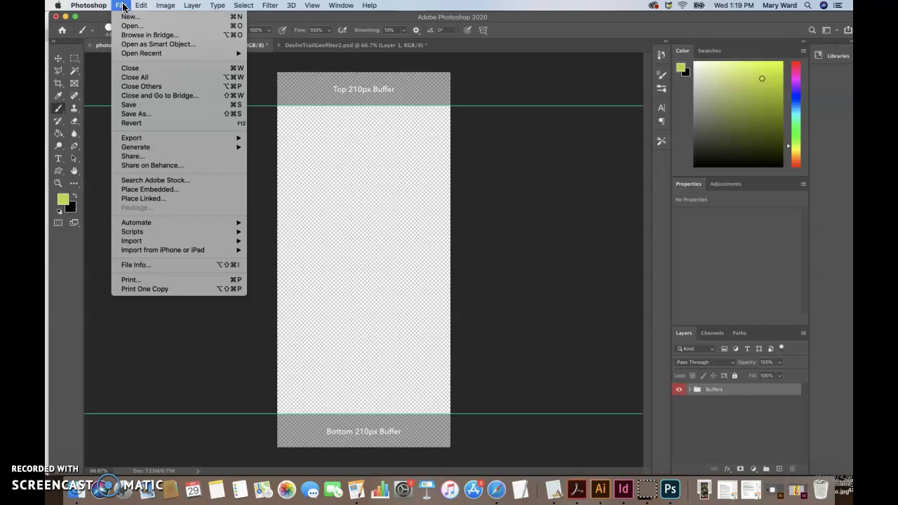
pyautogui.click(142, 113)
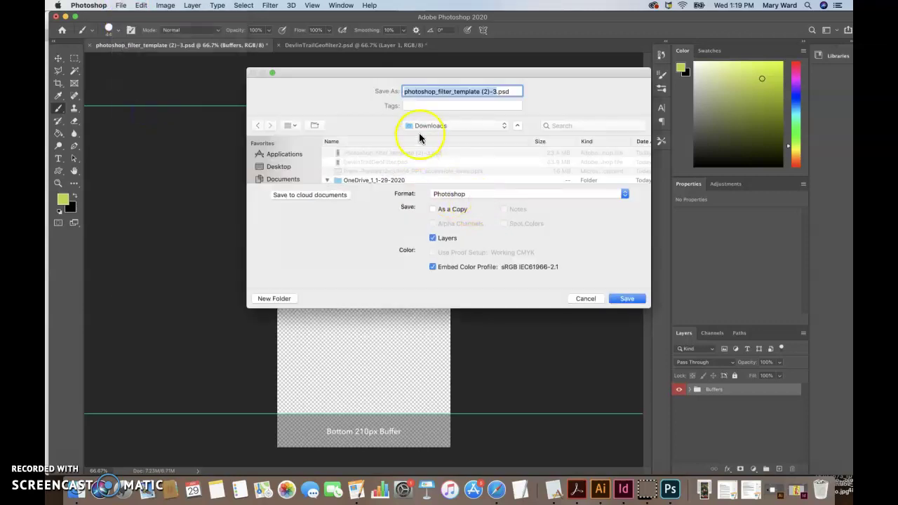
pyautogui.click(283, 179)
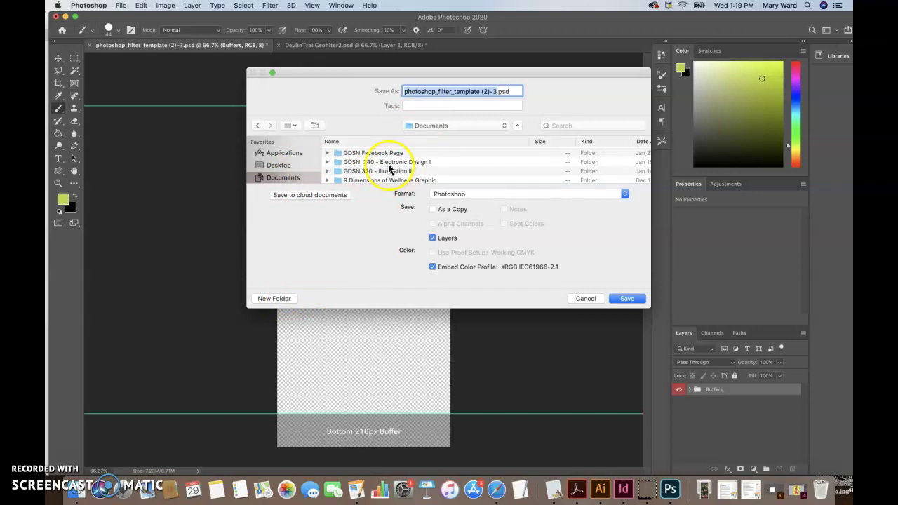
pyautogui.doubleClick(426, 166)
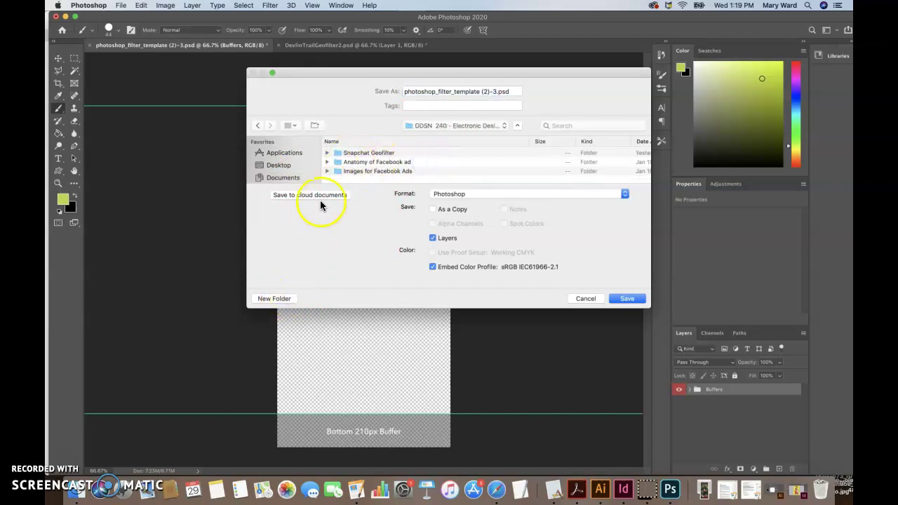
pyautogui.doubleClick(375, 153)
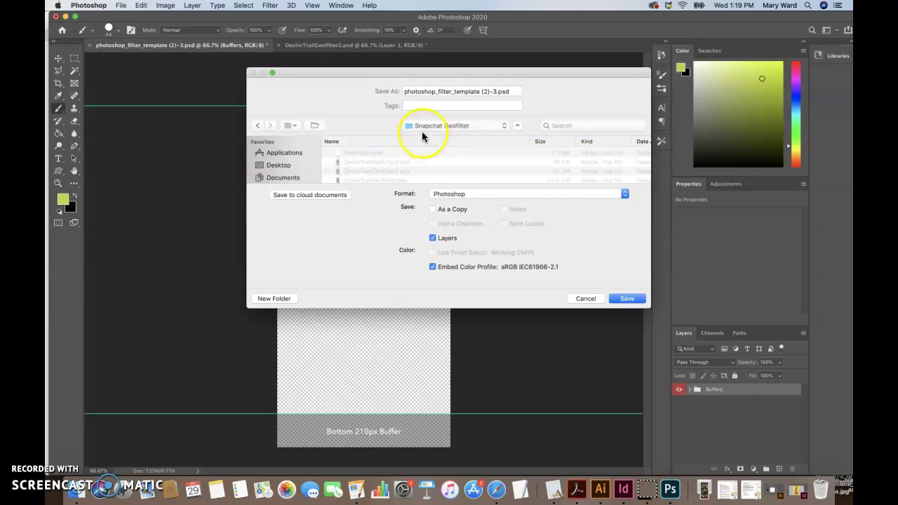
# Name the file DelvinTrailSnapChatGeofilterFinalDesign.psd
pyautogui.moveTo(495, 91); pyautogui.dragTo(392, 94)
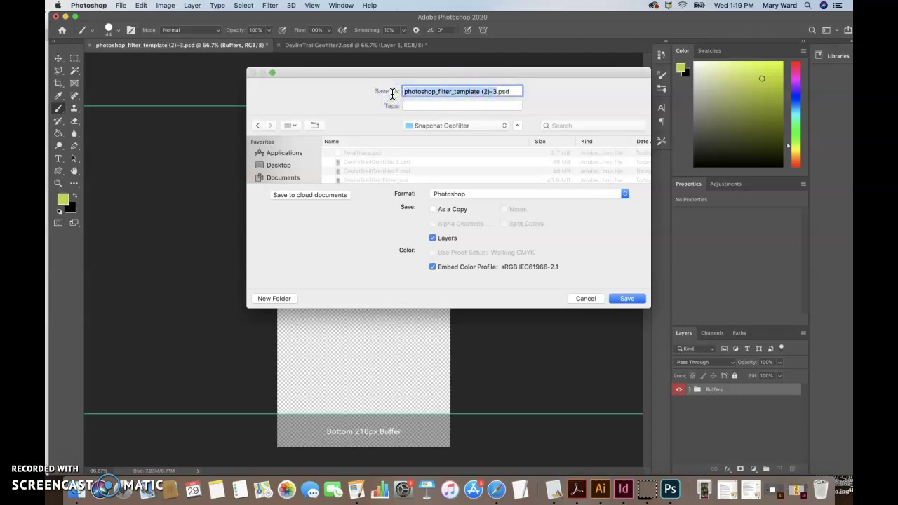
pyautogui.write('SnapChatGeofilterFinalDesign')
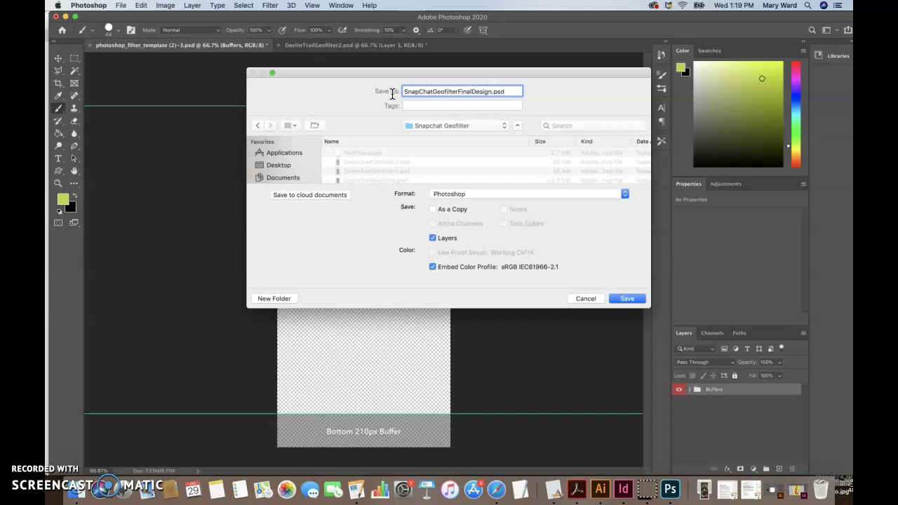
pyautogui.doubleClick(455, 91)
pyautogui.click(405, 91)
pyautogui.write('Deb')
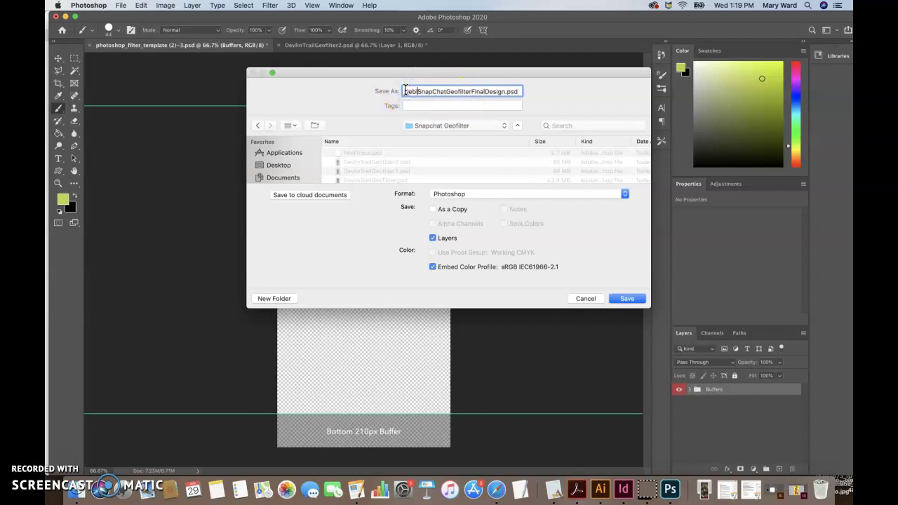
pyautogui.press('BackSpace')
pyautogui.write('vlinTrail')
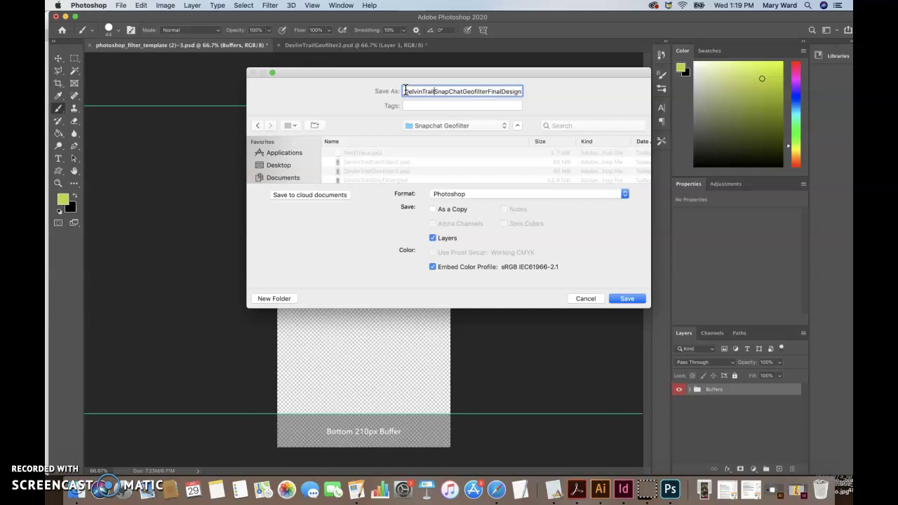
# Drop "Design" from the file name and separate its words with underscores, giving Delvin_Trail_SnapChat_Geofilter_Final.psd
pyautogui.click(522, 91)
pyautogui.press('BackSpace')
pyautogui.press('BackSpace')
pyautogui.press('BackSpace')
pyautogui.click(435, 92)
pyautogui.write('_')
pyautogui.click(465, 91)
pyautogui.write('_')
pyautogui.click(493, 91)
pyautogui.write('_')
pyautogui.click(422, 92)
pyautogui.write('_')
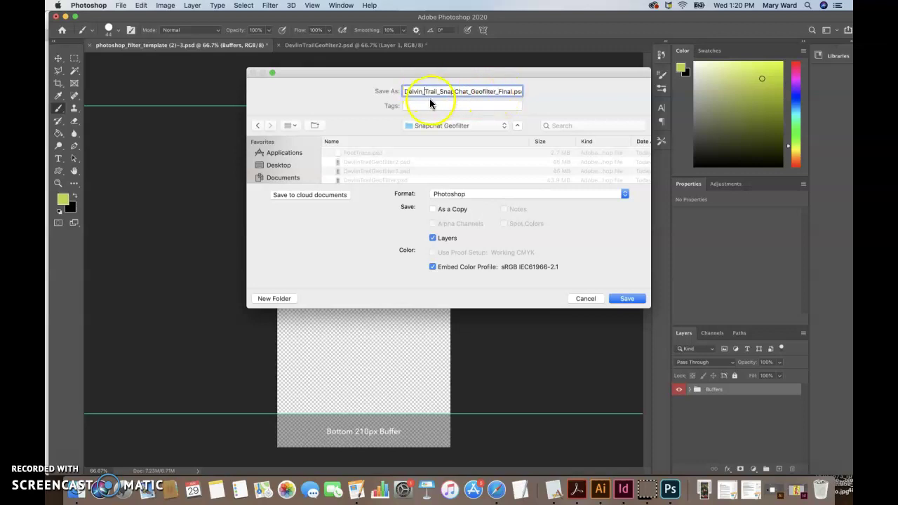
# Save the file in Photoshop format with Layers, Embed Color Profile and Maximize Compatibility enabled
pyautogui.click(421, 94)
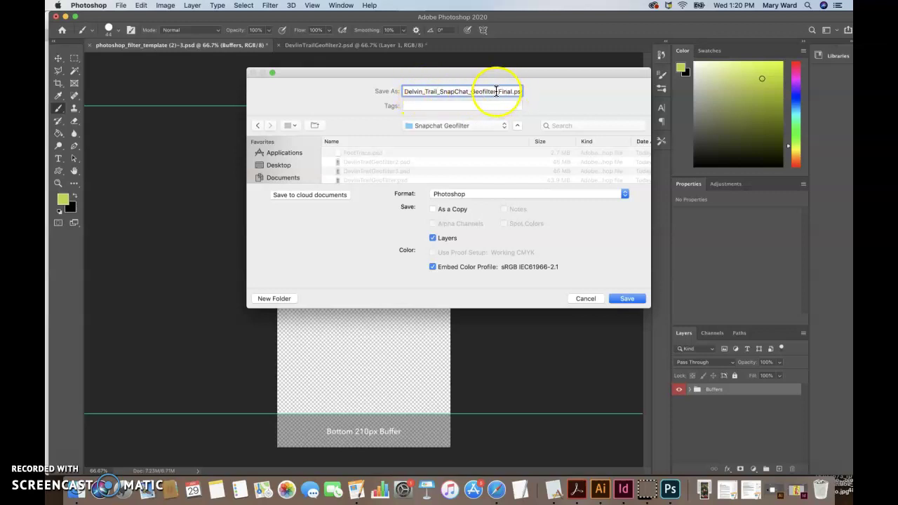
pyautogui.click(473, 92)
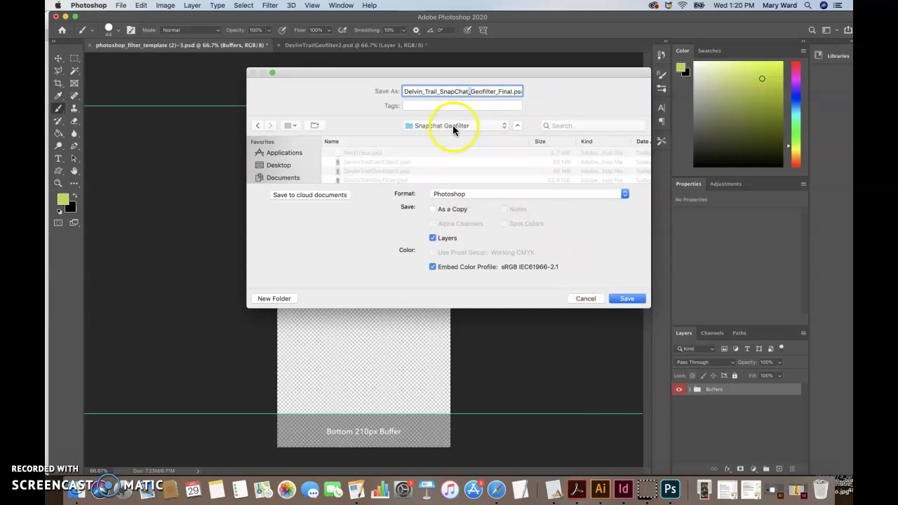
pyautogui.click(626, 299)
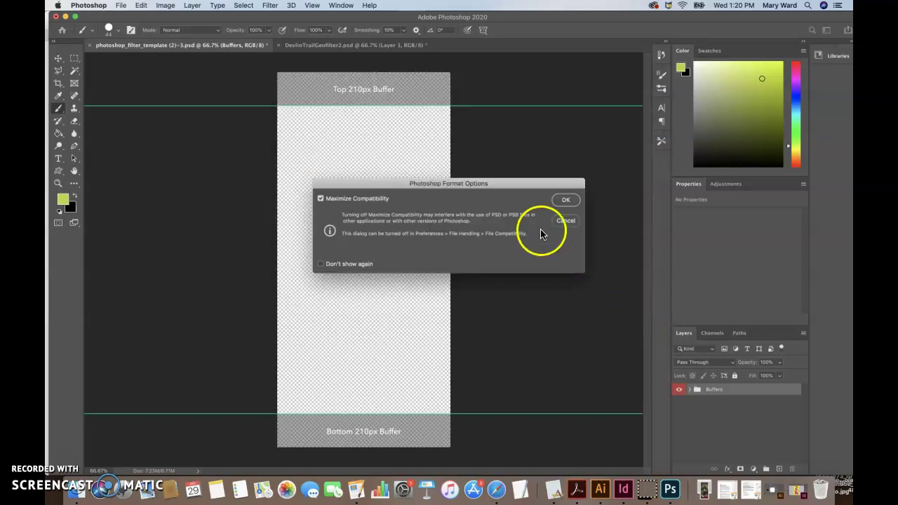
pyautogui.click(567, 201)
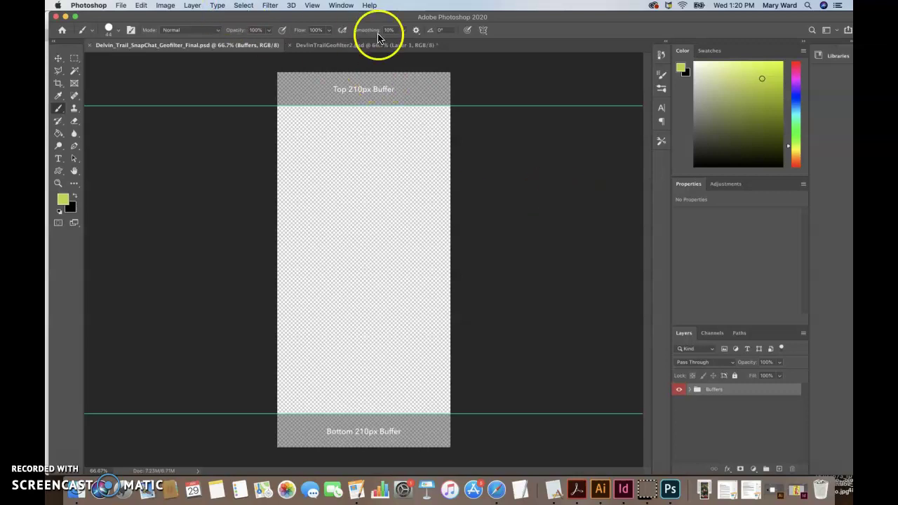
# Choose a workspace preset, and switch the Tools panel to a single column and back to two columns
pyautogui.click(341, 5)
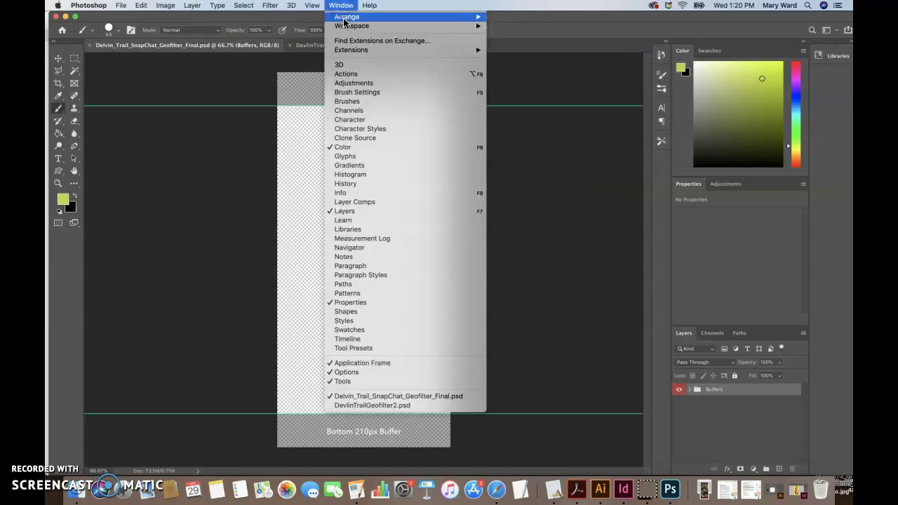
pyautogui.moveTo(347, 26)
pyautogui.click(527, 26)
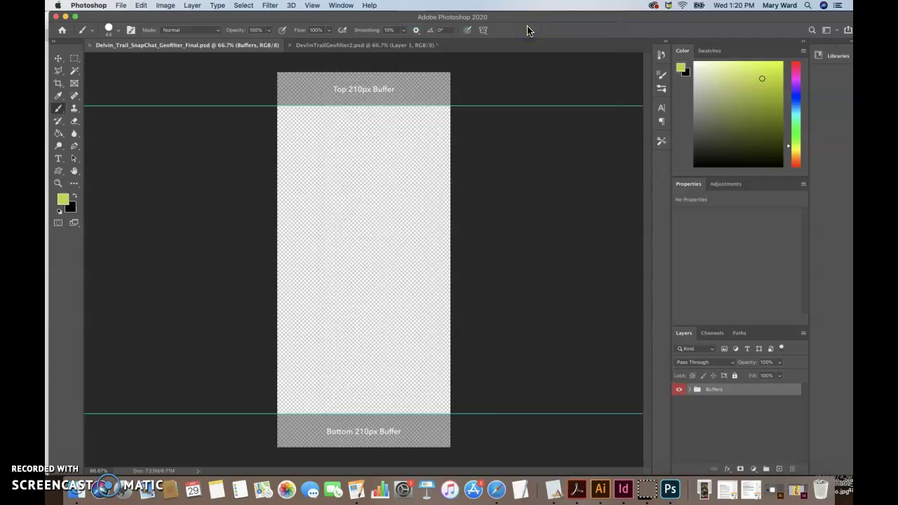
pyautogui.click(55, 43)
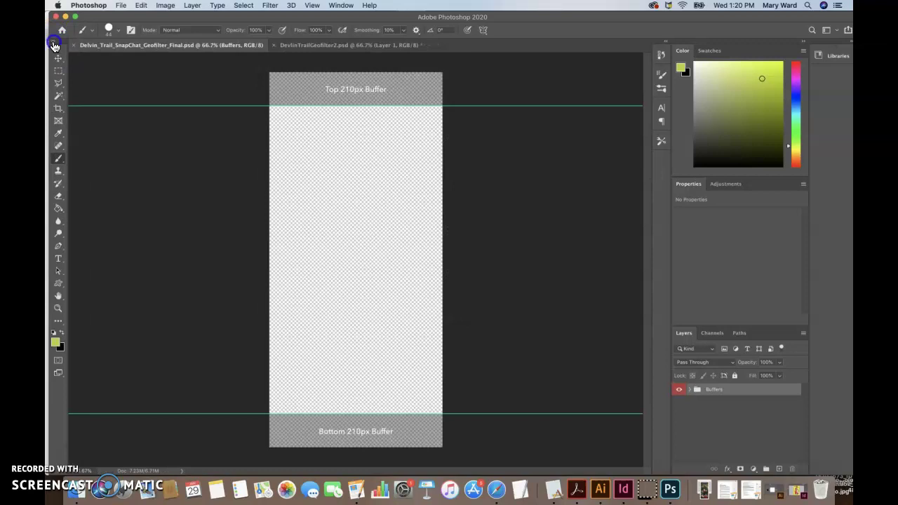
pyautogui.click(55, 43)
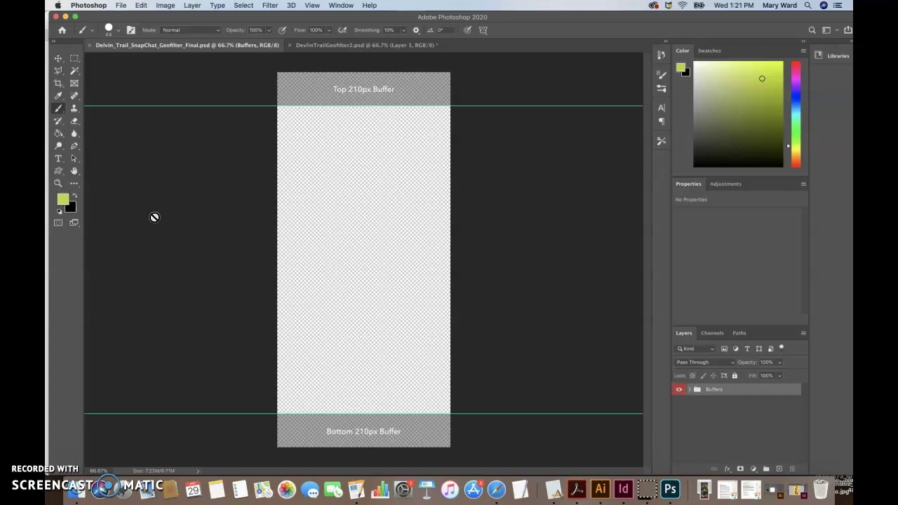
# Look at the footprints design in DevlinTrailGeofilter2.psd and return to Delvin_Trail_SnapChat_Geofilter_Final.psd
pyautogui.click(308, 45)
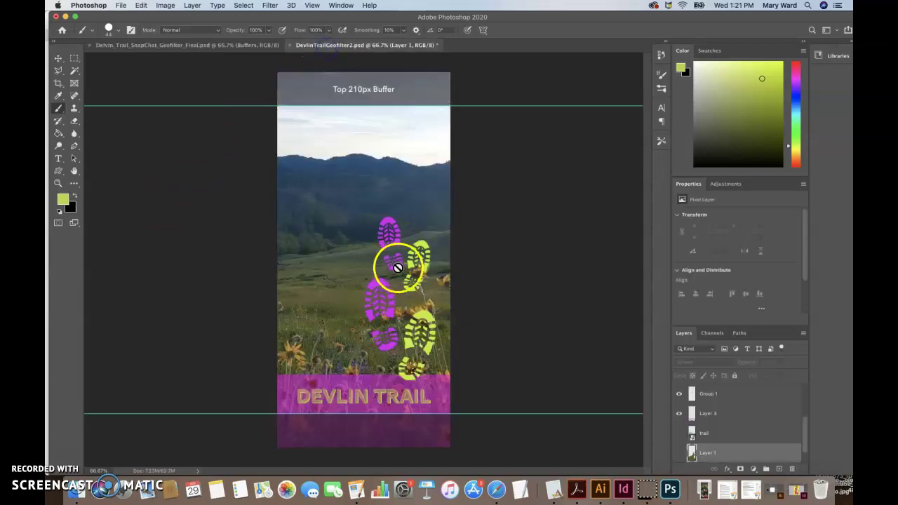
pyautogui.click(215, 46)
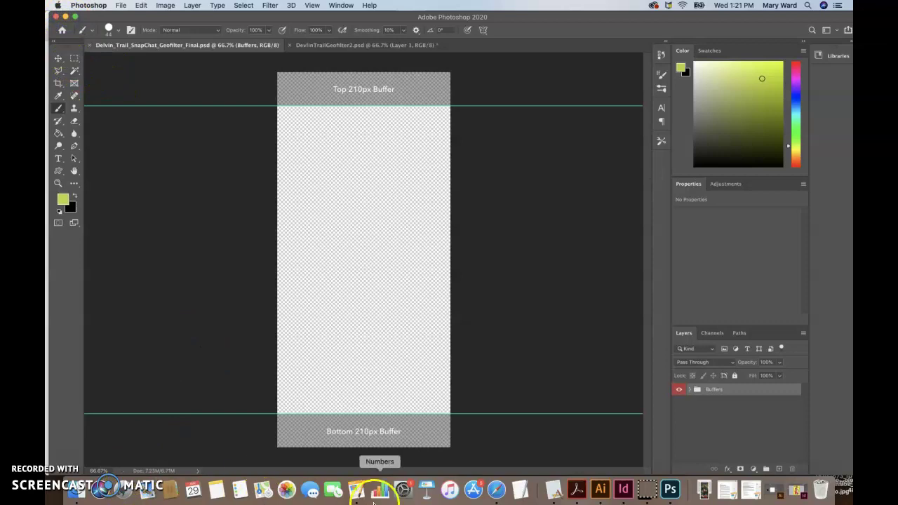
# Switch to Safari and search Google Images for "footprint" in a new tab
pyautogui.click(495, 489)
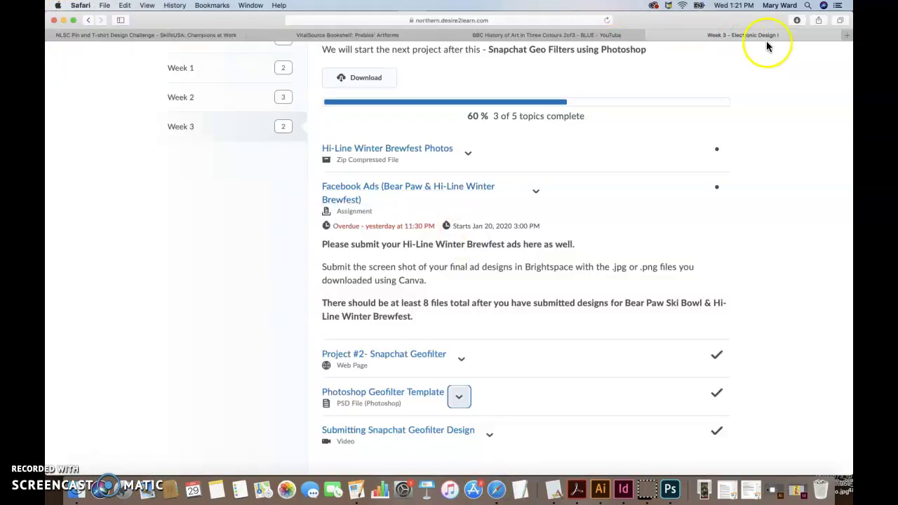
pyautogui.click(845, 37)
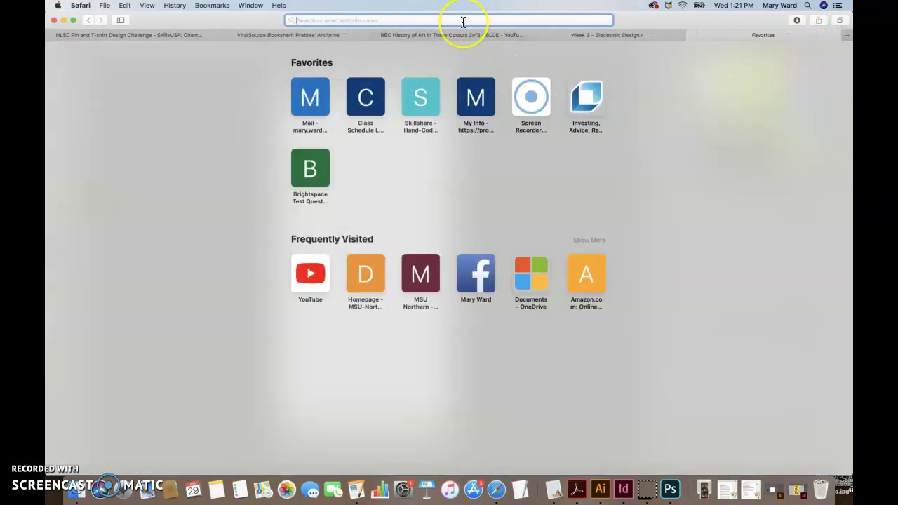
pyautogui.write('footprint')
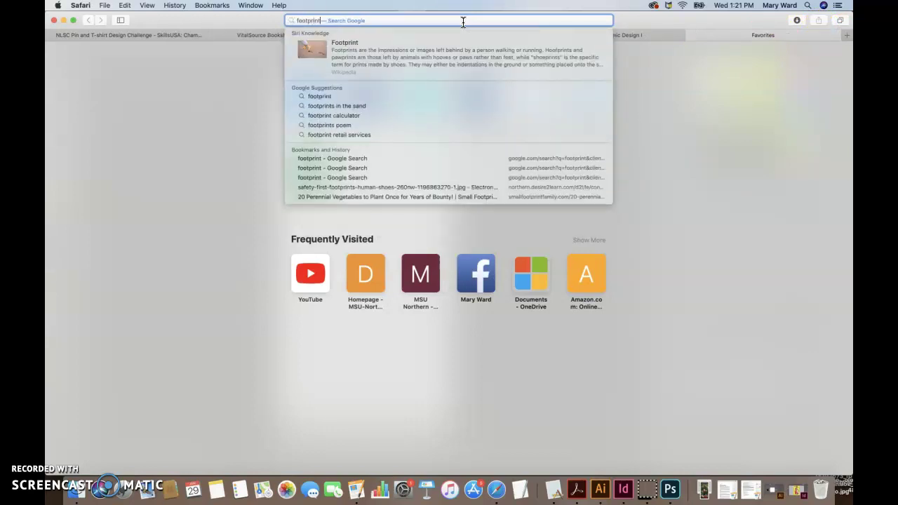
pyautogui.press('Return')
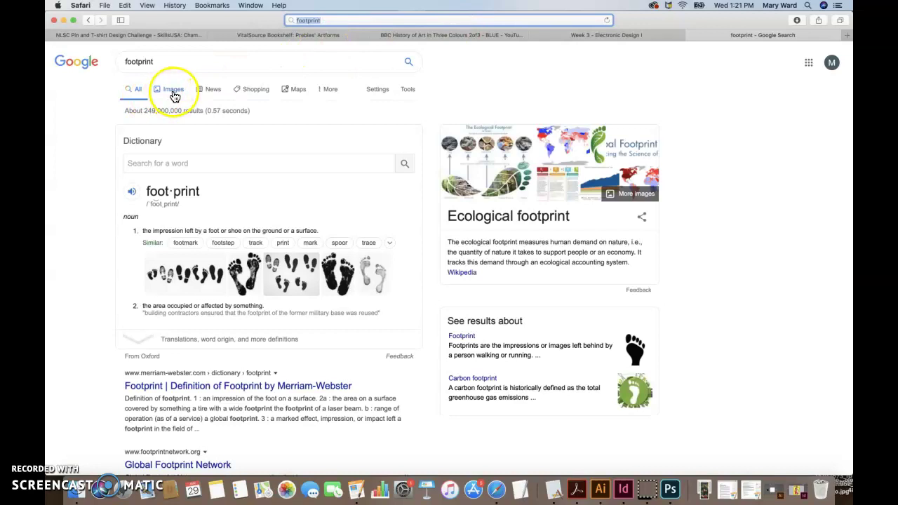
pyautogui.click(169, 89)
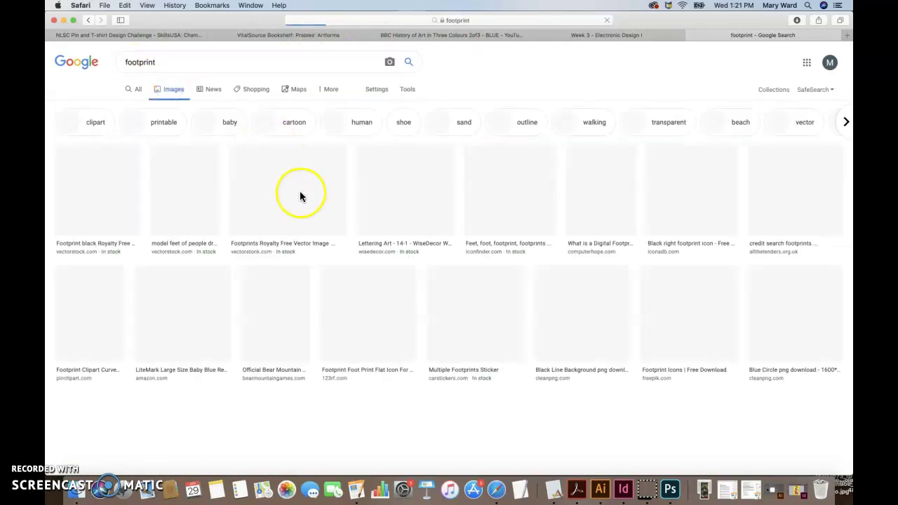
# Open the Shutterstock image with boot, shoe and bare footprints, and minimize Photoshop to expose the desktop beside the browser
pyautogui.scroll(-5, 337, 224)
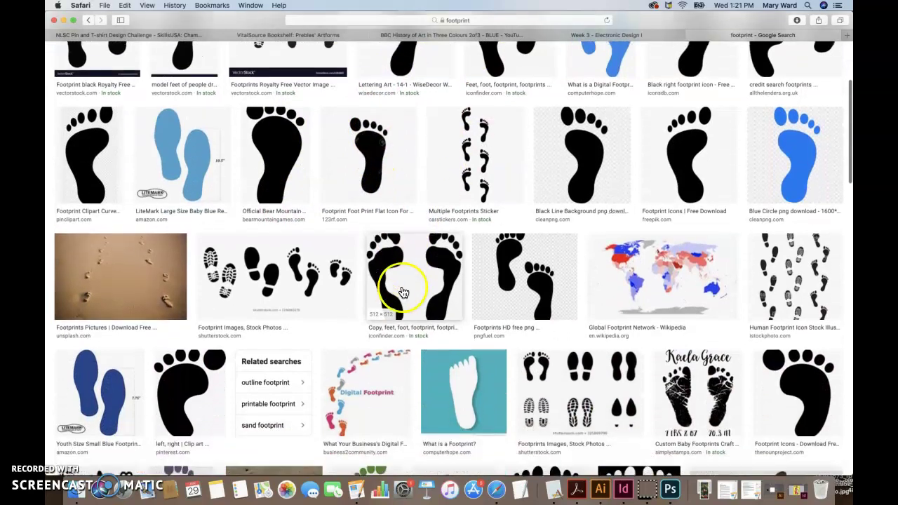
pyautogui.scroll(-1, 400, 295)
pyautogui.click(225, 270)
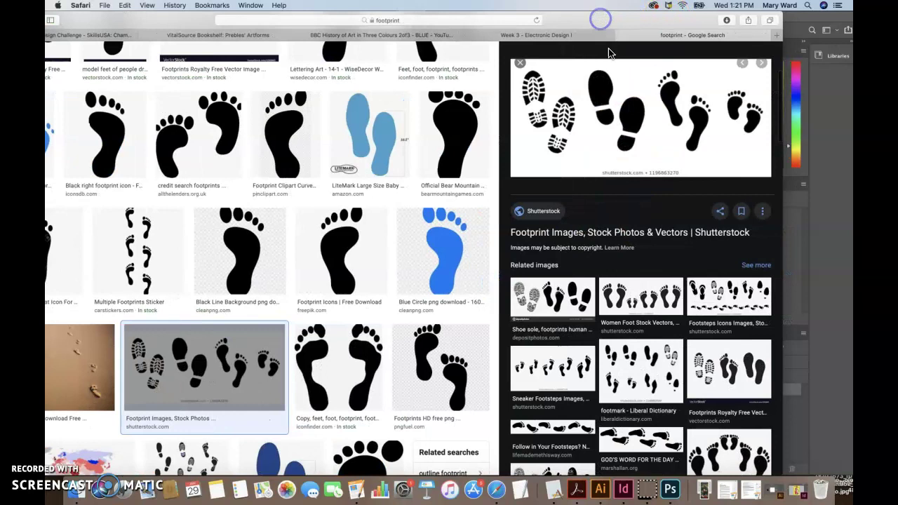
pyautogui.click(832, 20)
pyautogui.press('super+m')
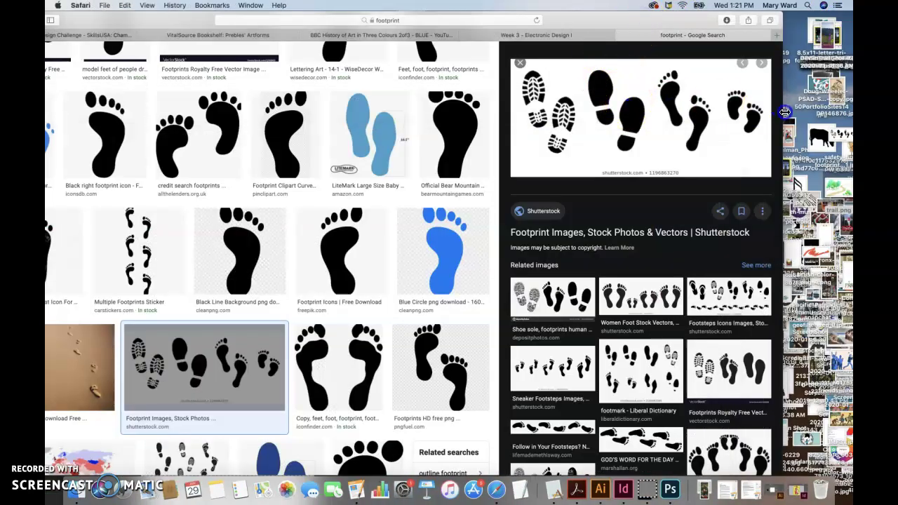
# Copy the Shutterstock image of boot, shoe and bare footprints to the desktop and return to the Photoshop window
pyautogui.click(656, 146)
pyautogui.moveTo(656, 145); pyautogui.dragTo(819, 137)
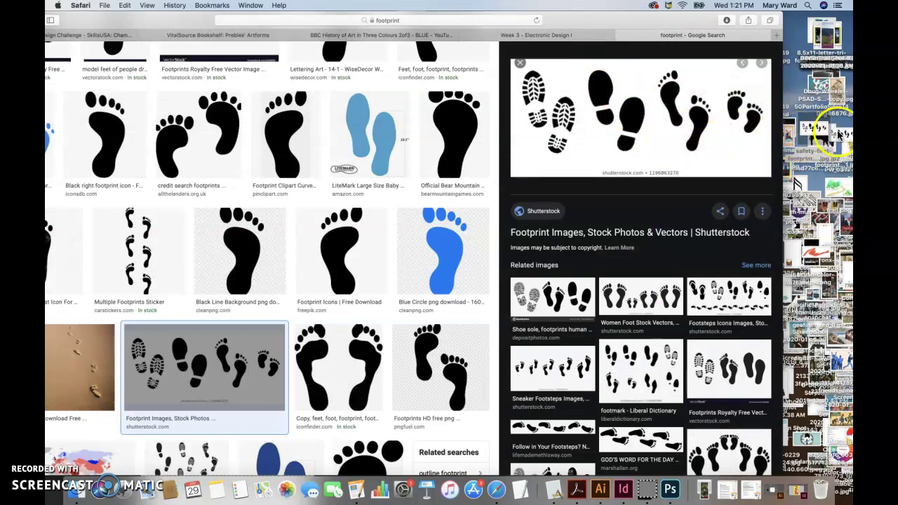
pyautogui.moveTo(662, 20); pyautogui.dragTo(768, 20)
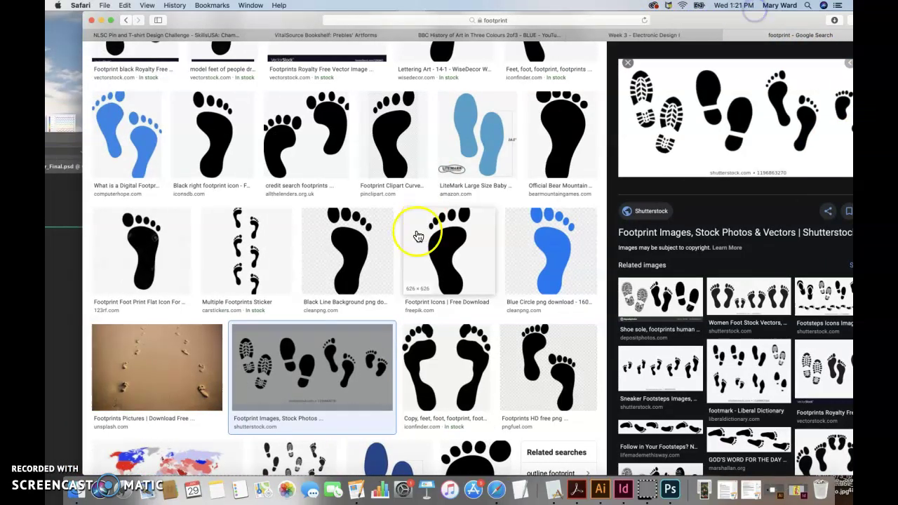
pyautogui.scroll(5, 290, 200)
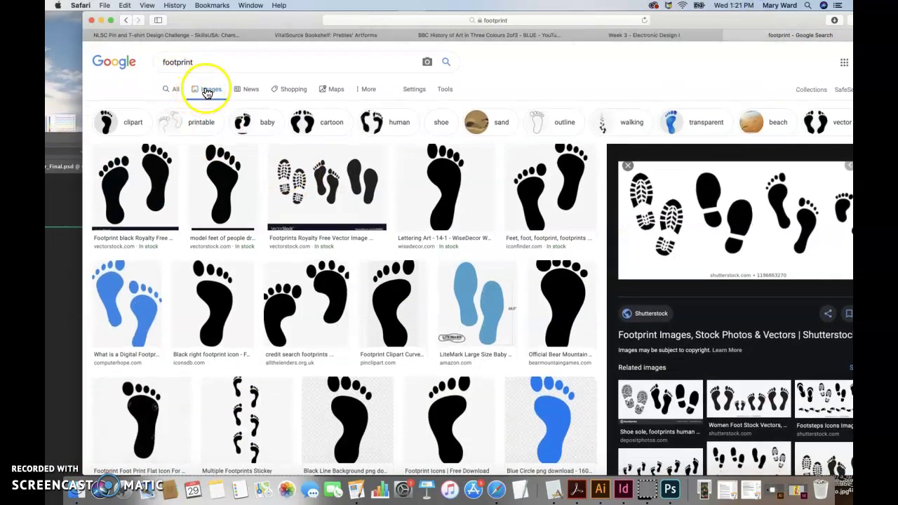
pyautogui.click(102, 21)
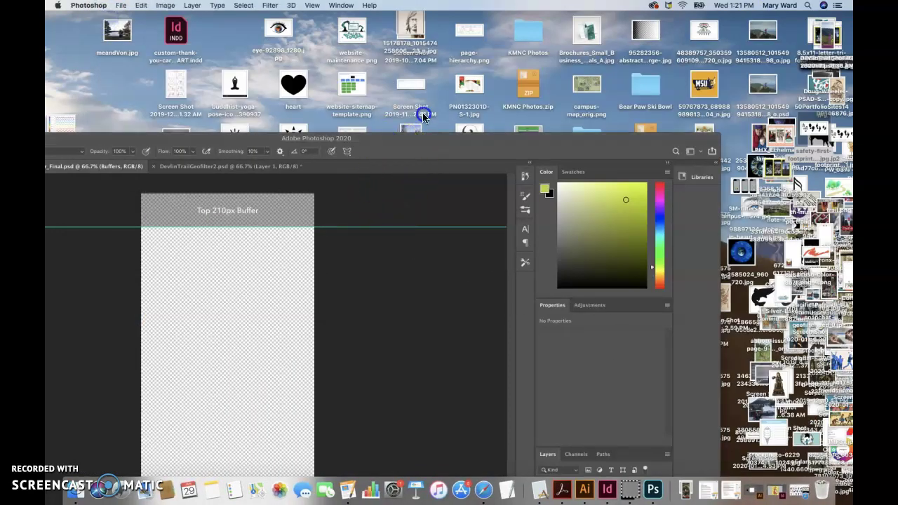
pyautogui.moveTo(487, 140); pyautogui.dragTo(620, 17)
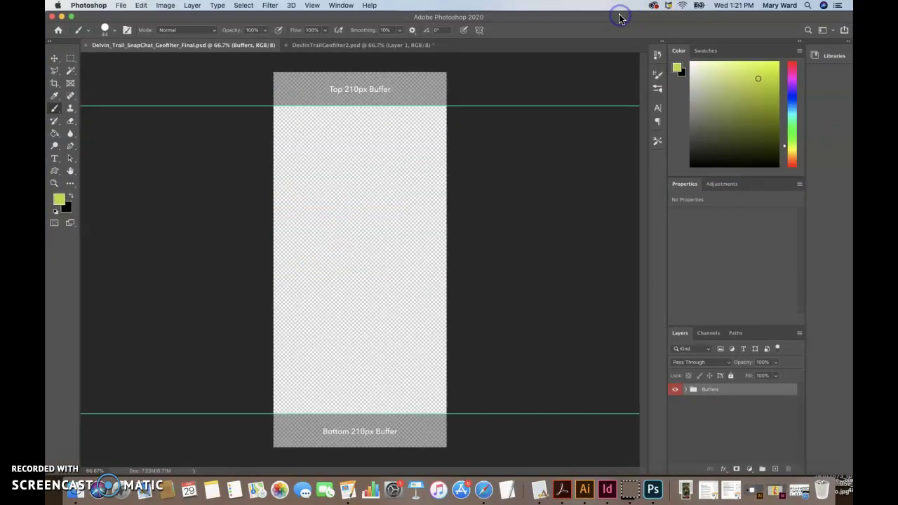
pyautogui.click(121, 5)
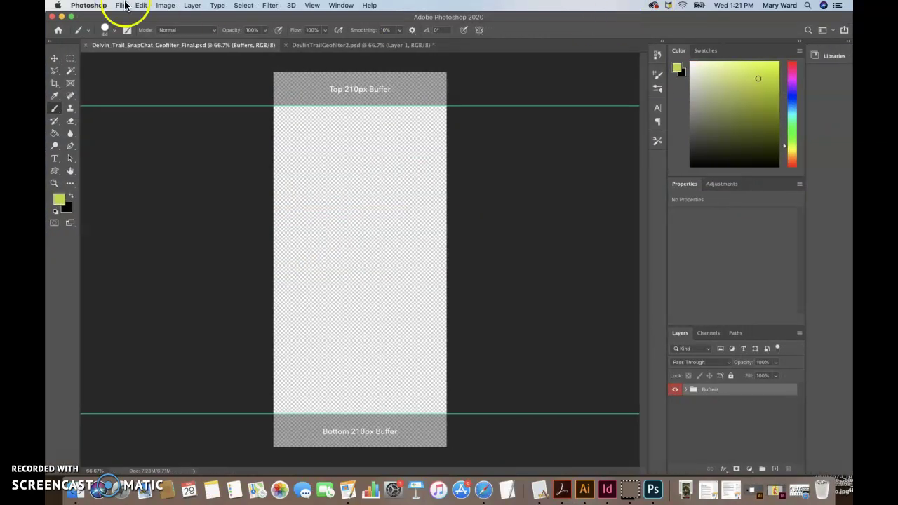
pyautogui.click(162, 176)
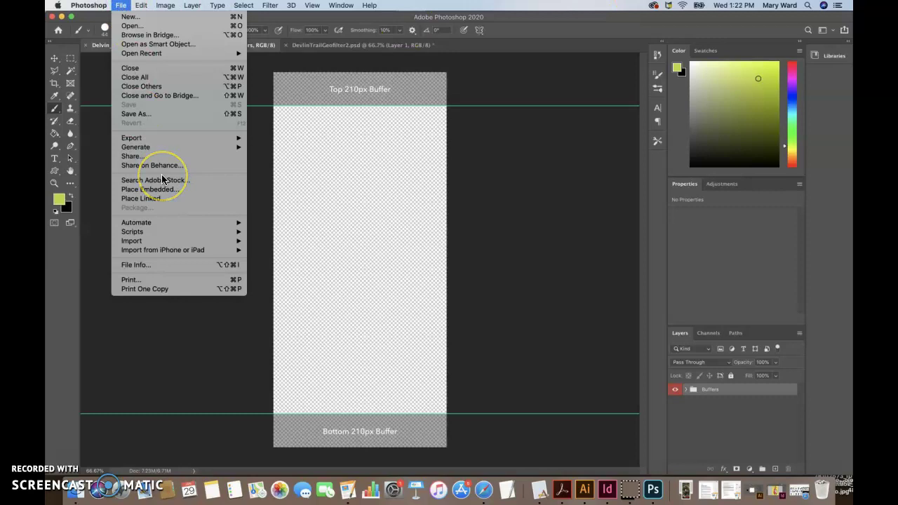
pyautogui.click(161, 188)
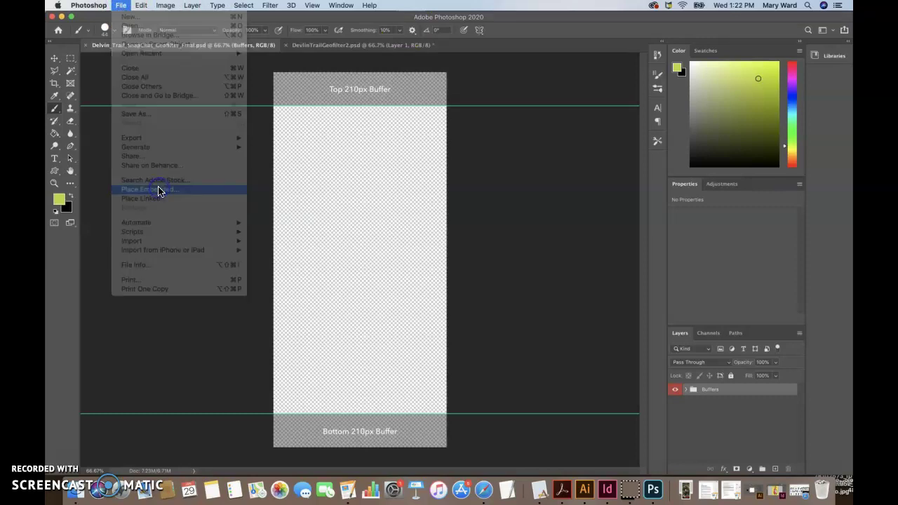
pyautogui.click(288, 136)
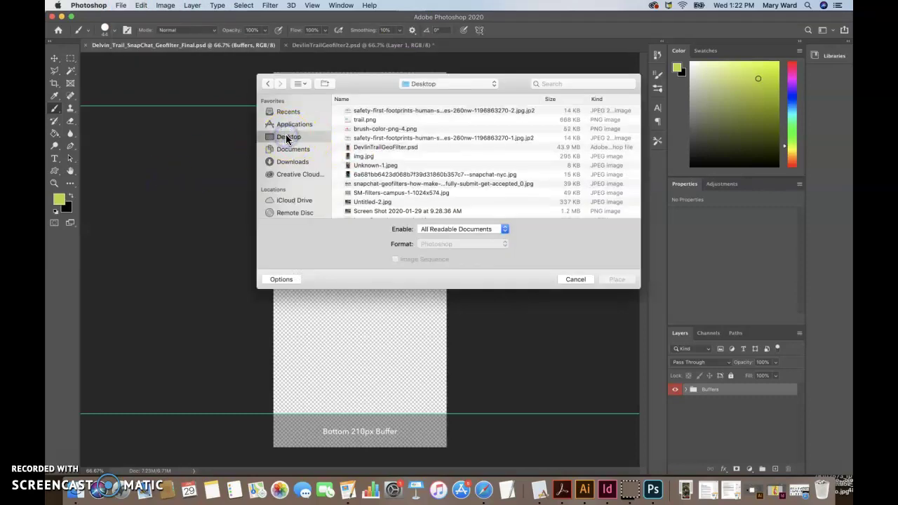
pyautogui.click(386, 110)
pyautogui.click(616, 280)
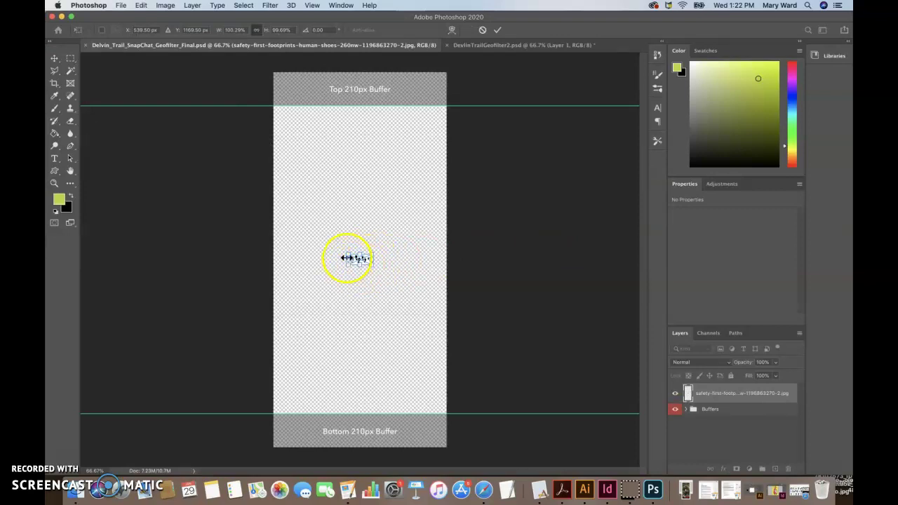
# Enlarge the placed footprints image to about 2326 by 1046 px and position it so both boot prints lie inside the canvas
pyautogui.moveTo(371, 265); pyautogui.dragTo(545, 387)
pyautogui.moveTo(348, 254); pyautogui.dragTo(184, 158)
pyautogui.moveTo(303, 279); pyautogui.dragTo(416, 274)
pyautogui.moveTo(287, 171); pyautogui.dragTo(299, 179)
pyautogui.press('Return')
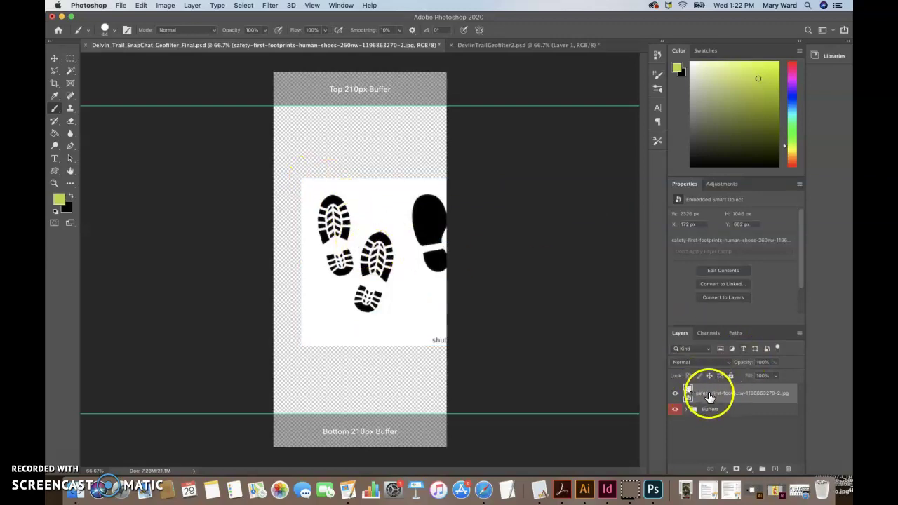
# Check the contents of the footprints layer and the Buffers group by hiding and showing them
pyautogui.click(675, 396)
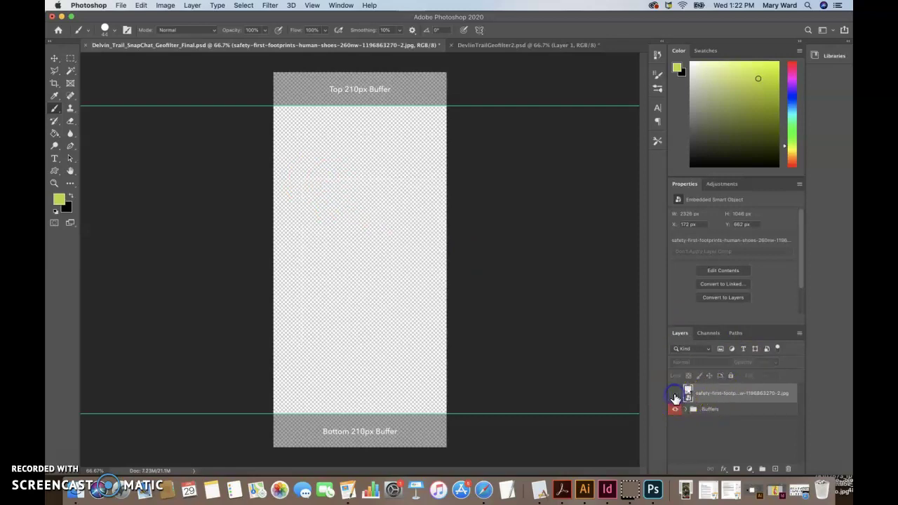
pyautogui.click(675, 395)
pyautogui.click(675, 411)
pyautogui.click(675, 410)
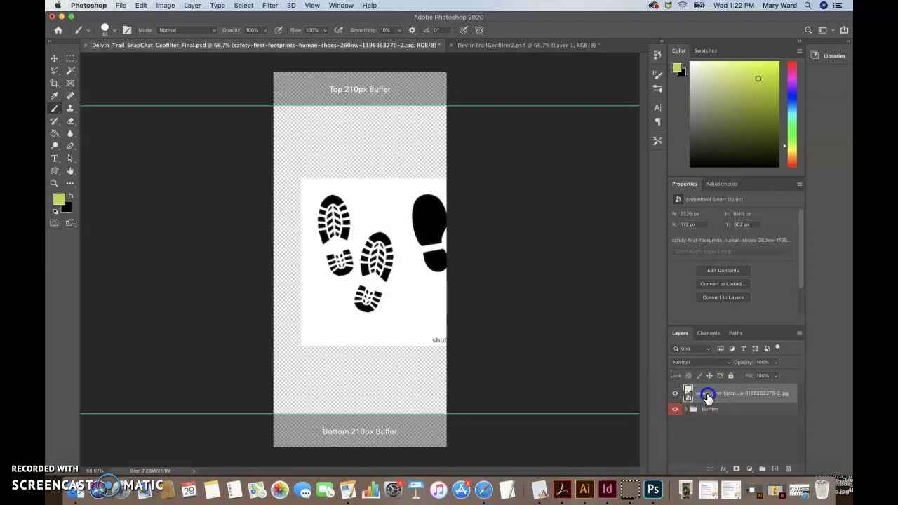
# Create a new empty layer above the footprints image layer
pyautogui.click(678, 338)
pyautogui.moveTo(734, 398); pyautogui.dragTo(775, 472)
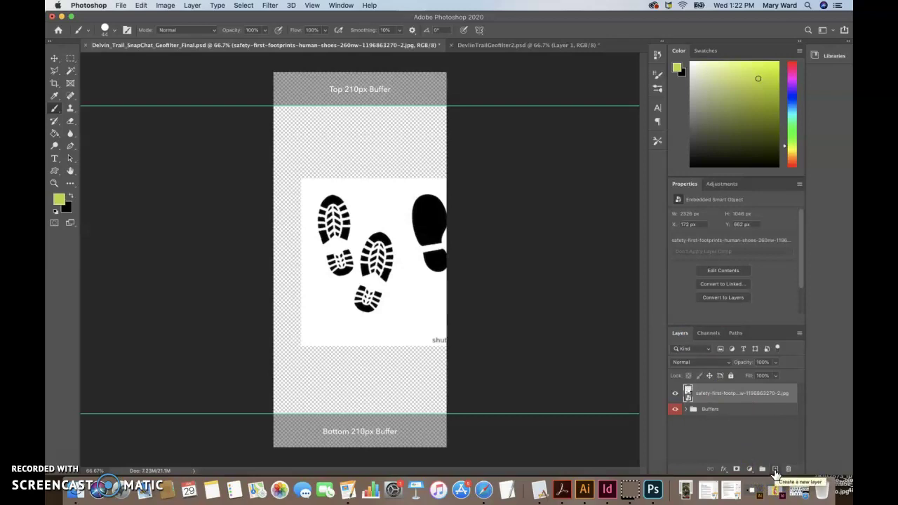
pyautogui.click(774, 470)
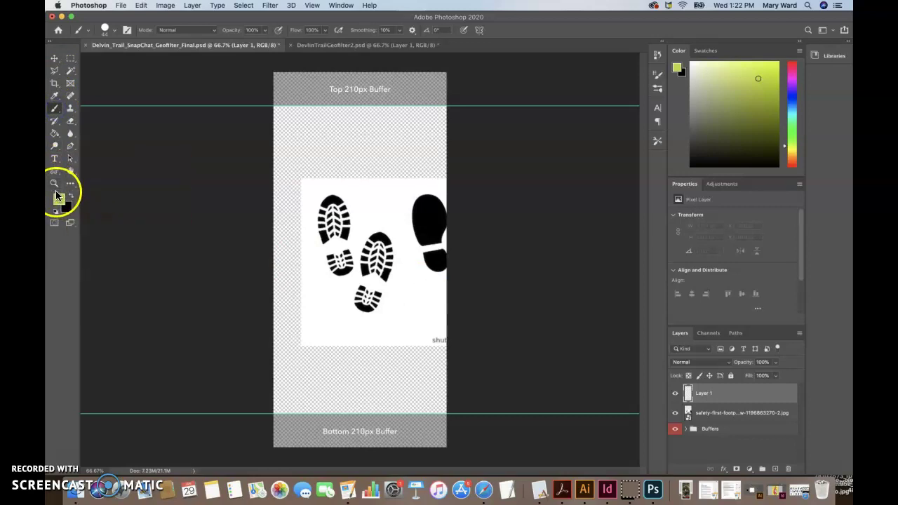
pyautogui.click(711, 396)
pyautogui.moveTo(711, 417); pyautogui.dragTo(678, 405)
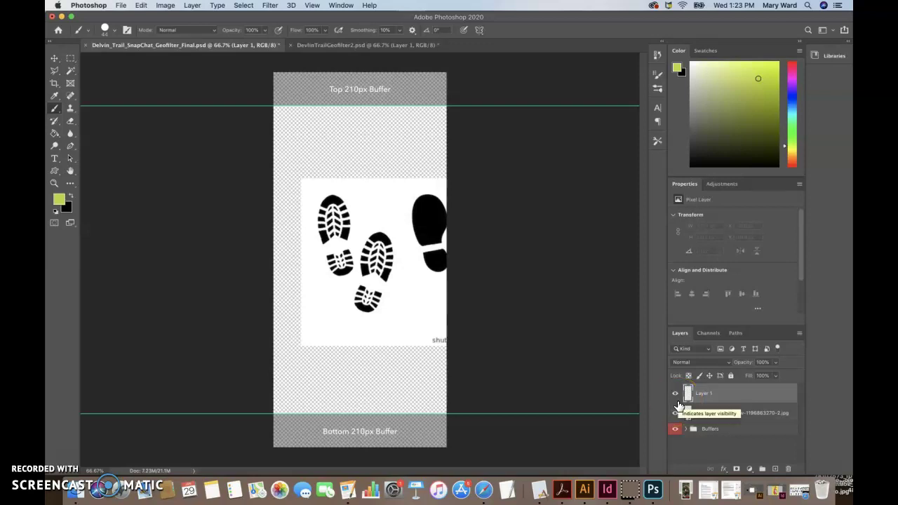
# Set the Brush tool to the Hard Round preset with a size of 7 px
pyautogui.click(112, 32)
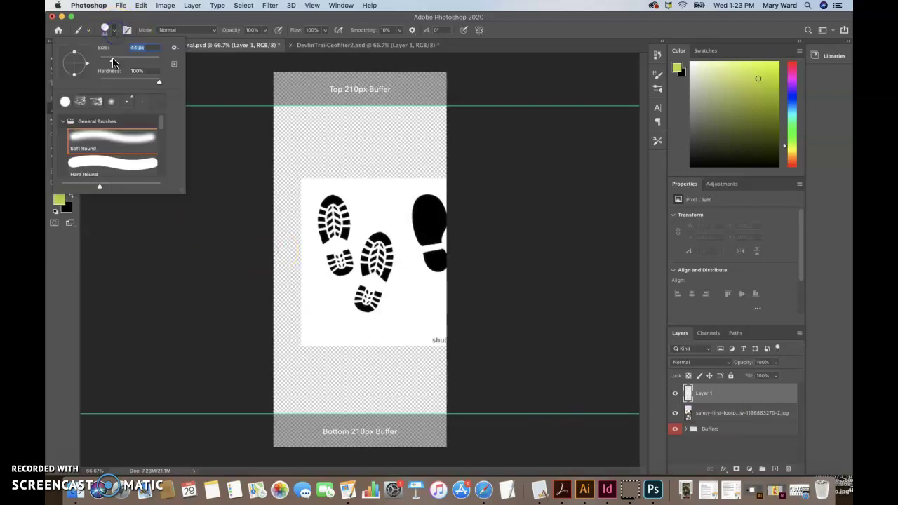
pyautogui.click(136, 50)
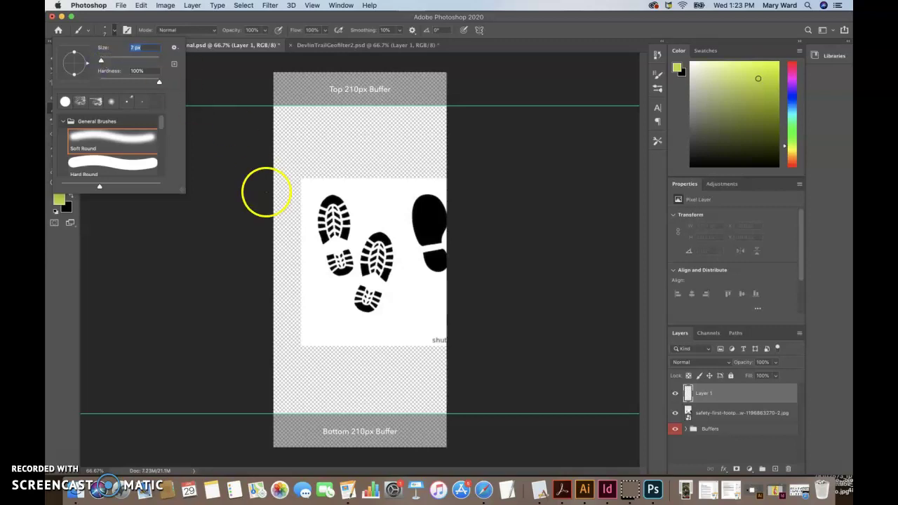
pyautogui.click(140, 171)
pyautogui.click(130, 164)
pyautogui.click(112, 144)
pyautogui.click(123, 164)
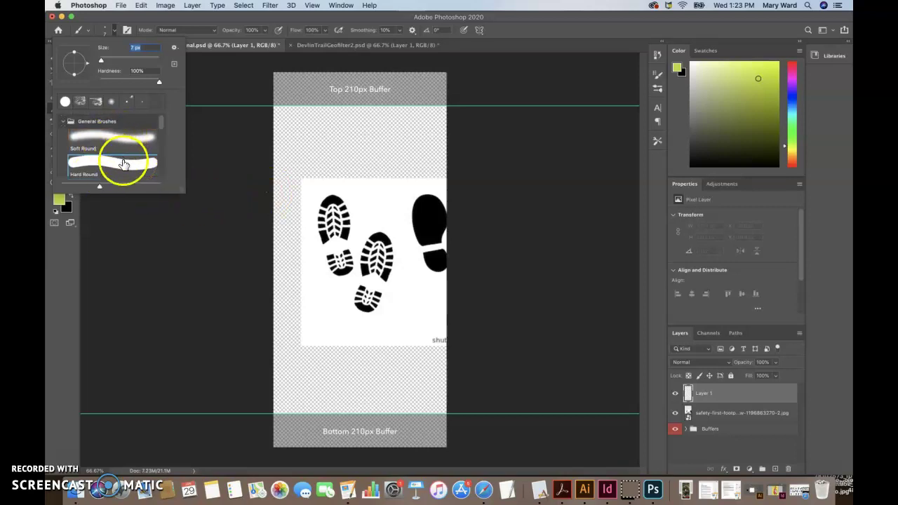
# Examine the tip shapes and options in Brush Settings, and recheck the selected brush preset
pyautogui.click(125, 30)
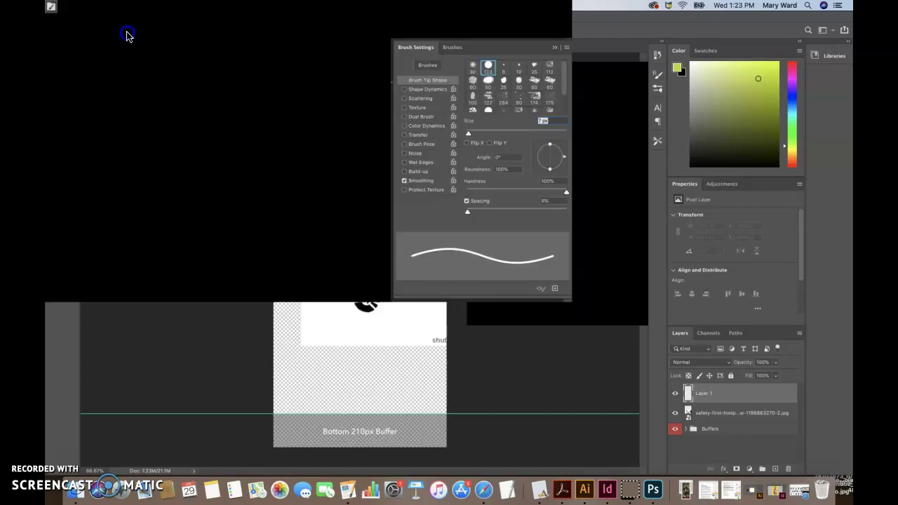
pyautogui.click(538, 139)
pyautogui.click(596, 114)
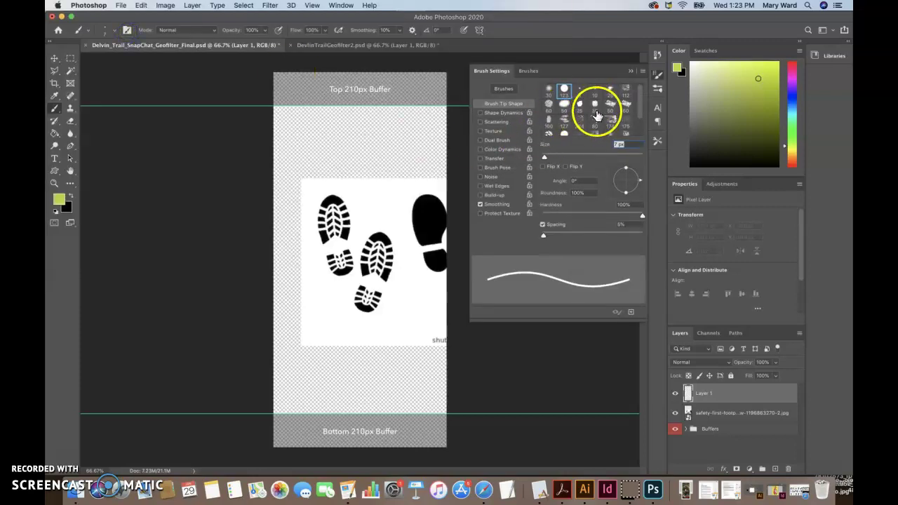
pyautogui.moveTo(598, 115)
pyautogui.mouseDown()
pyautogui.moveTo(577, 110)
pyautogui.moveTo(501, 131)
pyautogui.moveTo(501, 111)
pyautogui.moveTo(500, 126)
pyautogui.mouseUp()
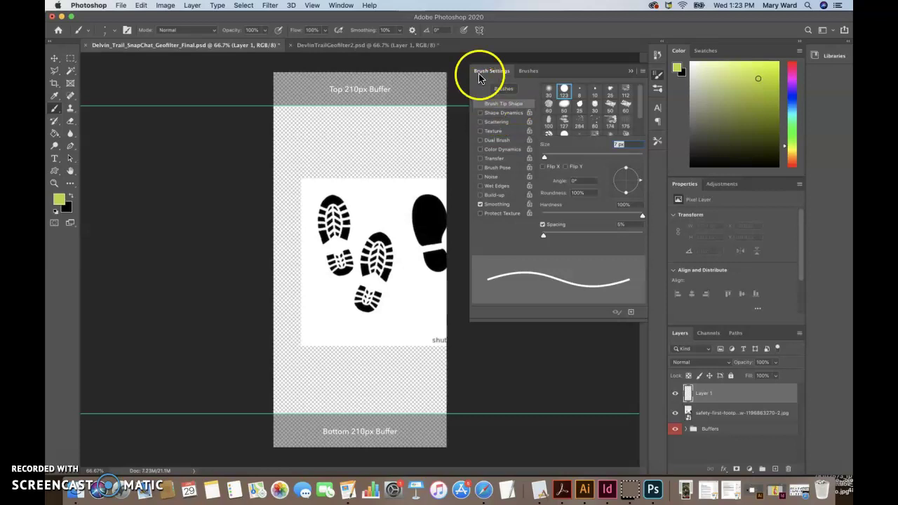
pyautogui.click(628, 73)
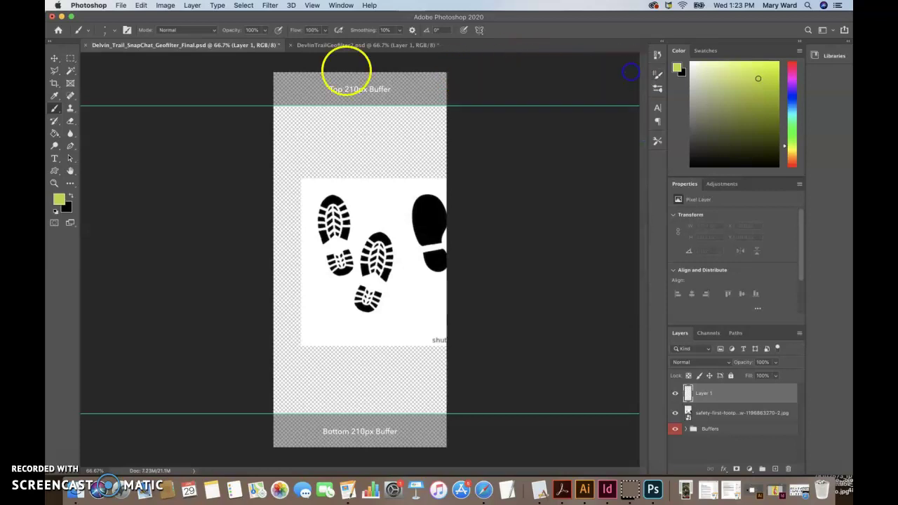
pyautogui.click(113, 30)
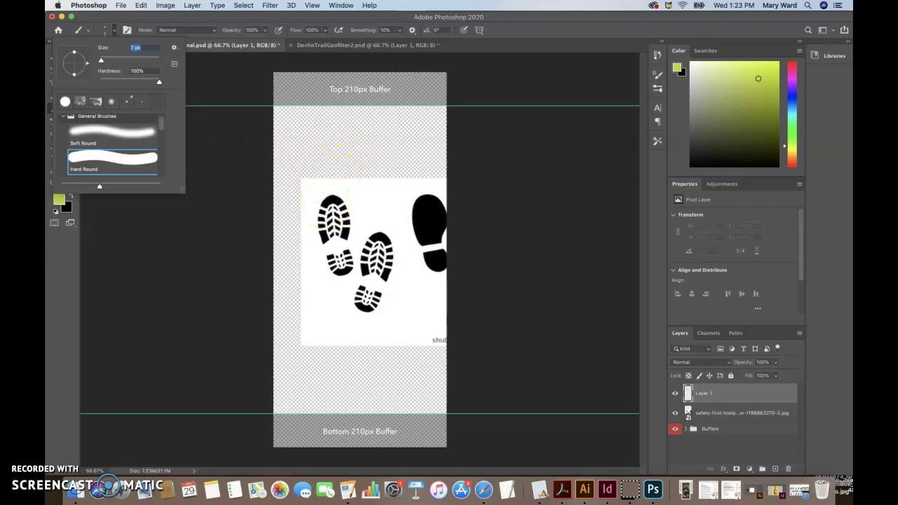
# Set the foreground color's cyan value to 62% and return to the Brush tool
pyautogui.press('super+equal')
pyautogui.press('super+equal')
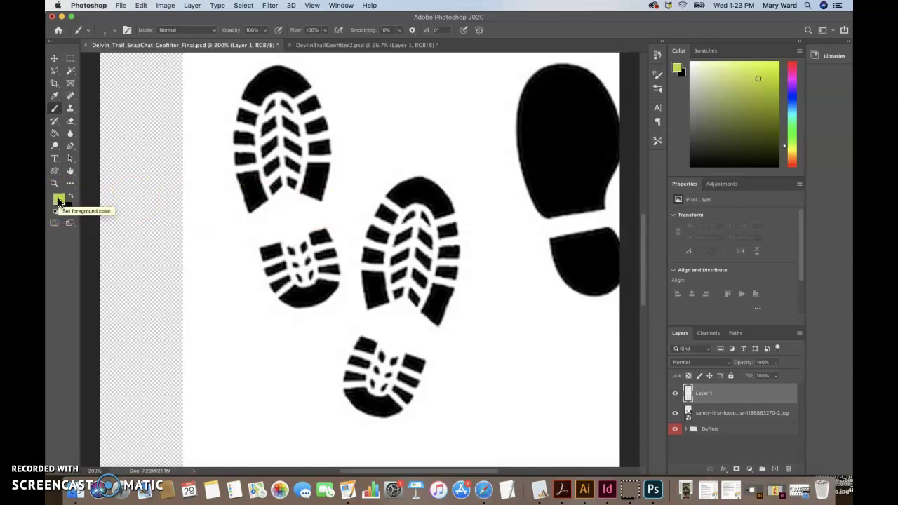
pyautogui.click(59, 201)
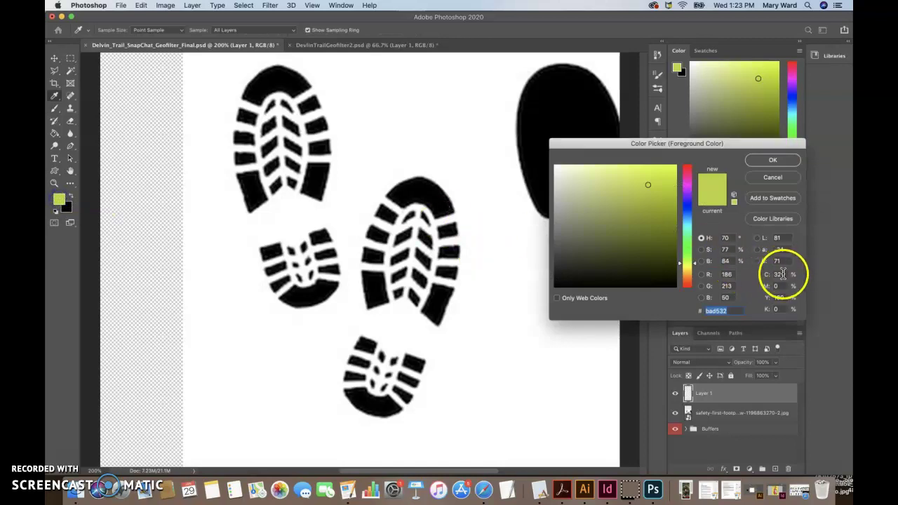
pyautogui.moveTo(782, 273); pyautogui.dragTo(768, 274)
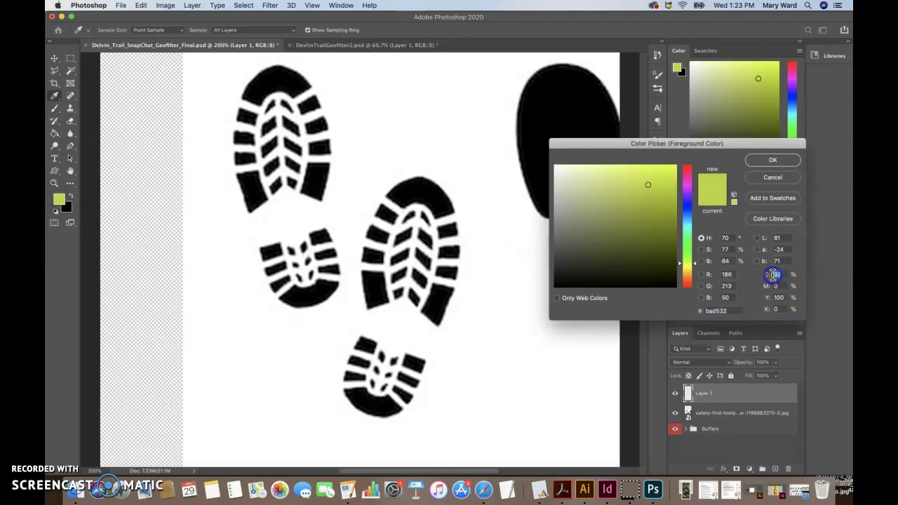
pyautogui.write('62')
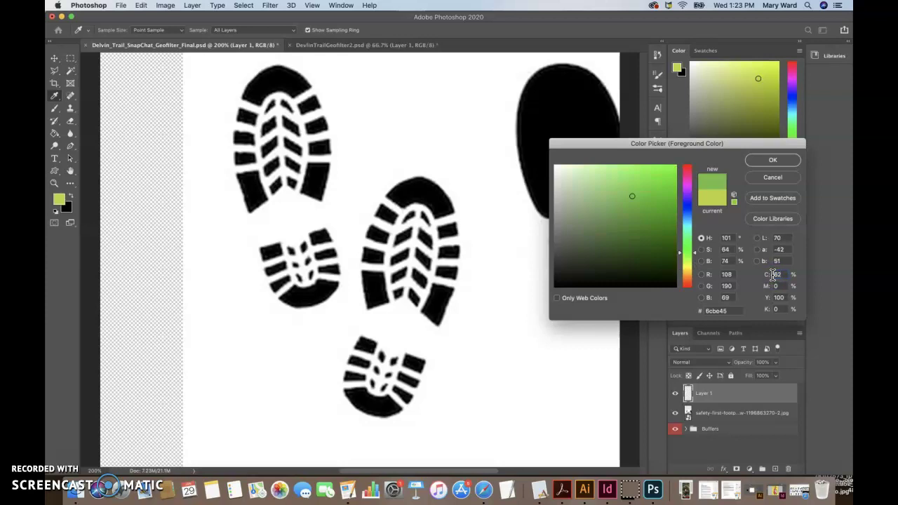
pyautogui.click(783, 286)
pyautogui.click(771, 162)
pyautogui.press('b')
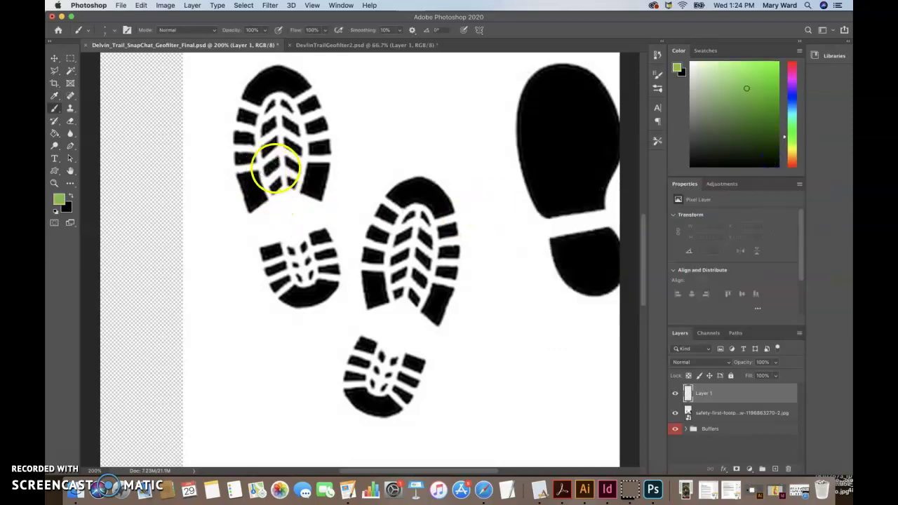
# Set the foreground color's cyan value to 32% for a yellow-green and reactivate the Brush tool
pyautogui.click(58, 201)
pyautogui.click(777, 274)
pyautogui.write('32')
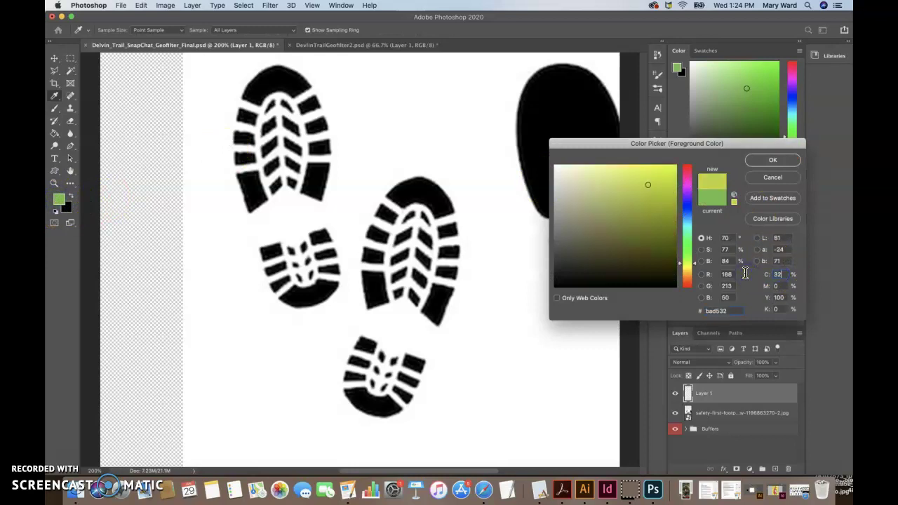
pyautogui.click(759, 159)
pyautogui.press('b')
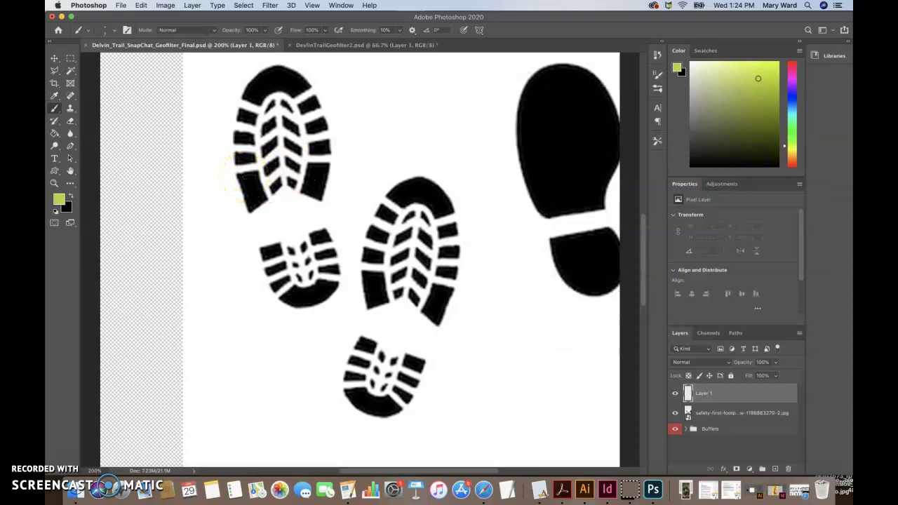
# Outline the toe section and the first two right-hand tread blocks of the middle boot print in green on Layer 1
pyautogui.press('super+equal')
pyautogui.press('super+equal')
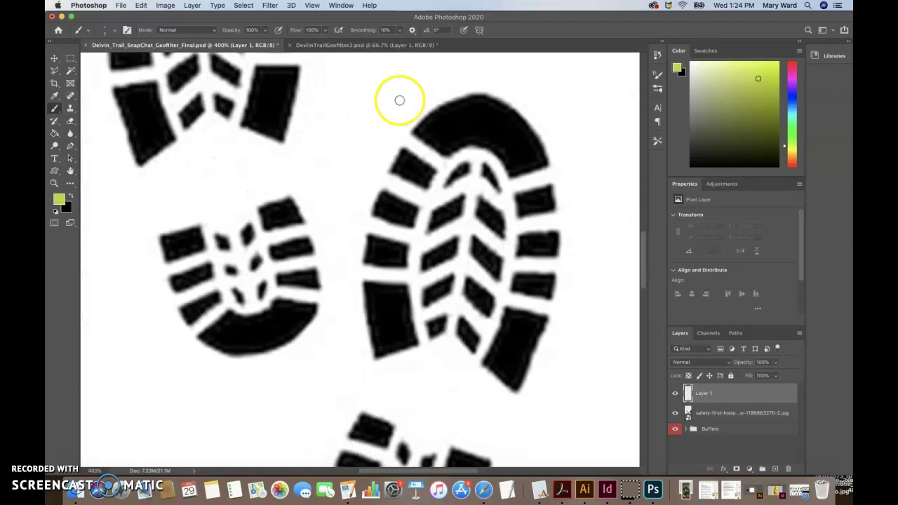
pyautogui.moveTo(414, 132); pyautogui.dragTo(463, 143)
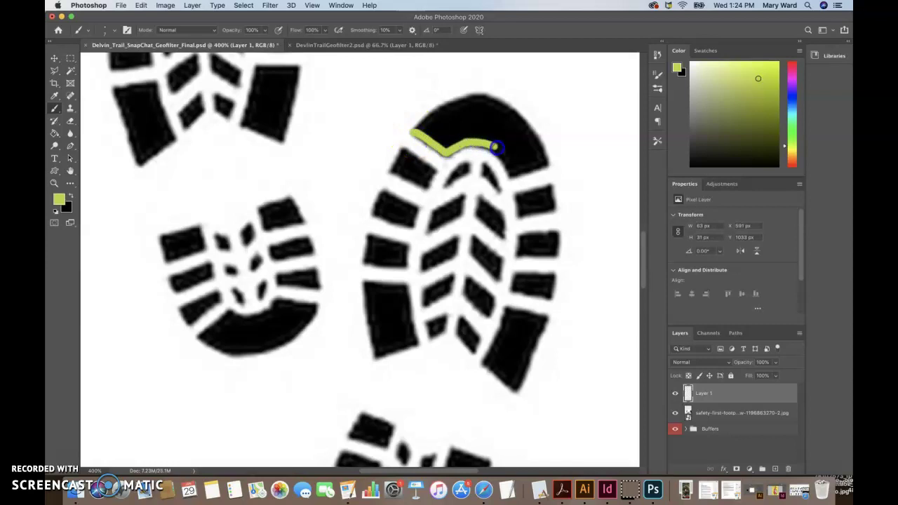
pyautogui.moveTo(509, 175)
pyautogui.mouseDown()
pyautogui.moveTo(545, 162)
pyautogui.moveTo(542, 144)
pyautogui.moveTo(502, 107)
pyautogui.mouseUp()
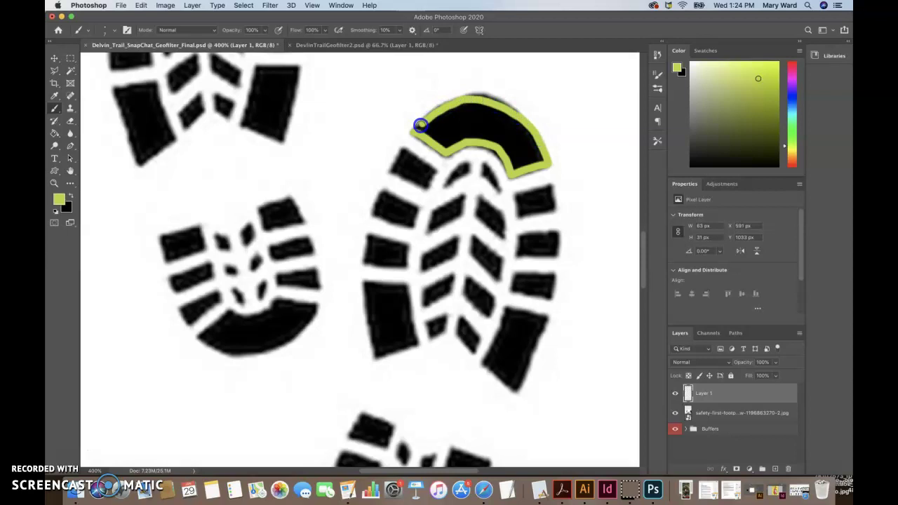
pyautogui.moveTo(447, 146)
pyautogui.mouseDown()
pyautogui.moveTo(486, 134)
pyautogui.moveTo(511, 156)
pyautogui.mouseUp()
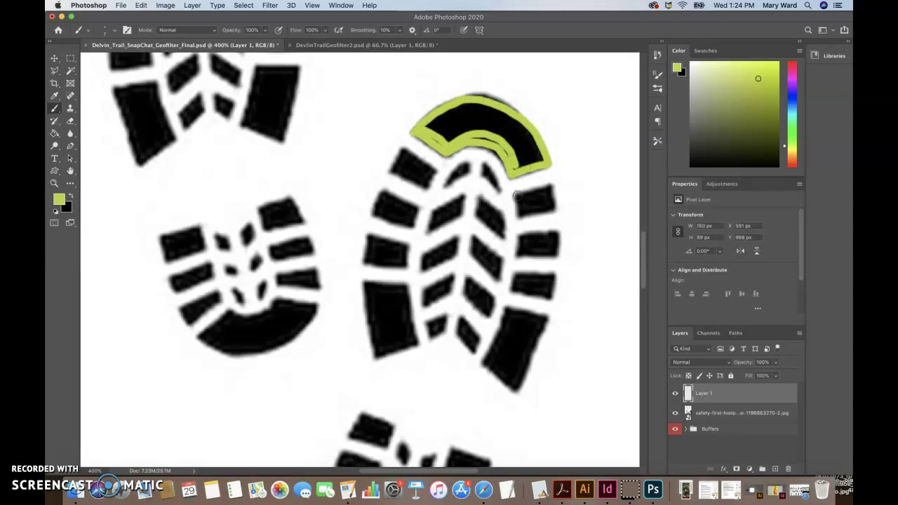
pyautogui.moveTo(522, 215)
pyautogui.mouseDown()
pyautogui.moveTo(554, 208)
pyautogui.moveTo(553, 197)
pyautogui.moveTo(529, 191)
pyautogui.mouseUp()
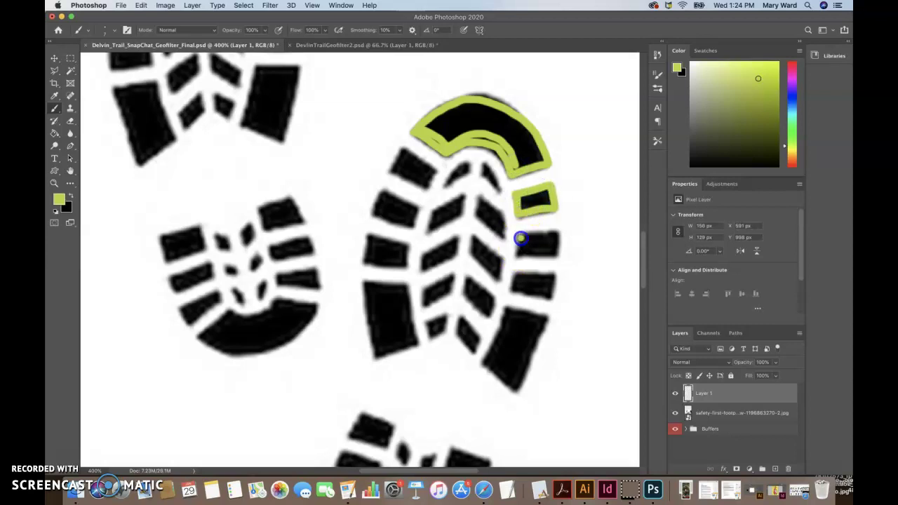
pyautogui.moveTo(518, 253)
pyautogui.mouseDown()
pyautogui.moveTo(551, 254)
pyautogui.moveTo(555, 234)
pyautogui.moveTo(521, 236)
pyautogui.moveTo(519, 254)
pyautogui.mouseUp()
# Set the brush size to 39 px and fill the interior of the outlined toe section with green
pyautogui.click(115, 31)
pyautogui.moveTo(115, 60); pyautogui.dragTo(112, 61)
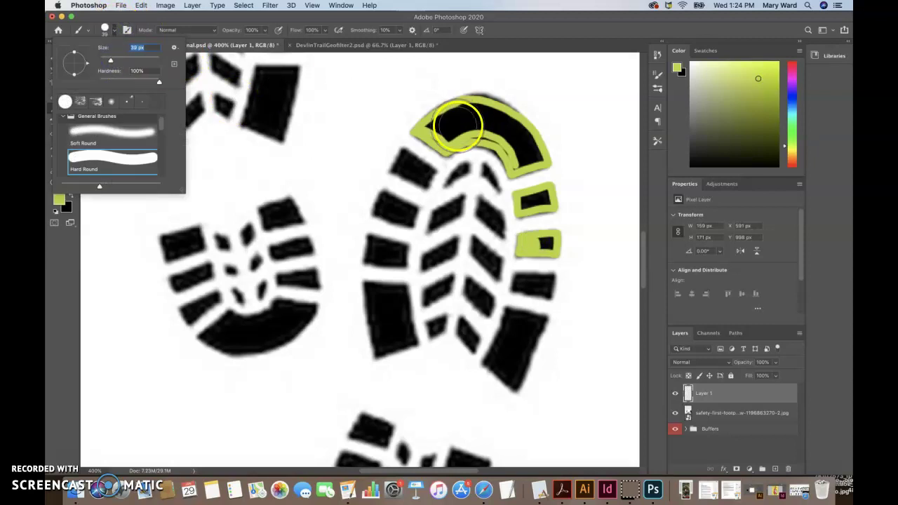
pyautogui.click(452, 125)
pyautogui.moveTo(443, 125)
pyautogui.mouseDown()
pyautogui.moveTo(437, 131)
pyautogui.moveTo(481, 121)
pyautogui.moveTo(463, 116)
pyautogui.moveTo(499, 128)
pyautogui.moveTo(523, 152)
pyautogui.moveTo(508, 134)
pyautogui.moveTo(484, 137)
pyautogui.moveTo(488, 124)
pyautogui.moveTo(451, 121)
pyautogui.mouseUp()
pyautogui.moveTo(517, 148)
pyautogui.mouseDown()
pyautogui.moveTo(527, 152)
pyautogui.moveTo(519, 153)
pyautogui.mouseUp()
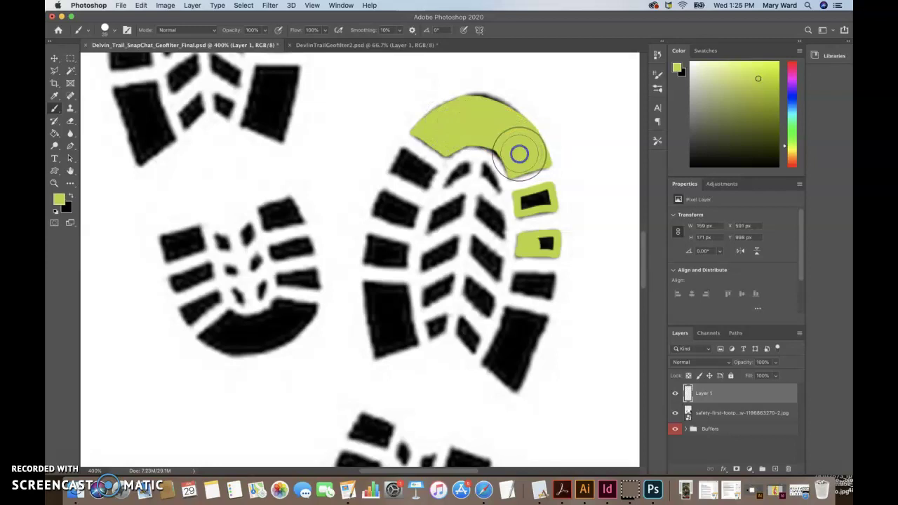
# Set the brush size to 27 px and fill the two outlined right-hand tread blocks
pyautogui.click(112, 30)
pyautogui.moveTo(110, 60); pyautogui.dragTo(107, 59)
pyautogui.moveTo(531, 202); pyautogui.dragTo(540, 196)
pyautogui.moveTo(537, 243); pyautogui.dragTo(544, 244)
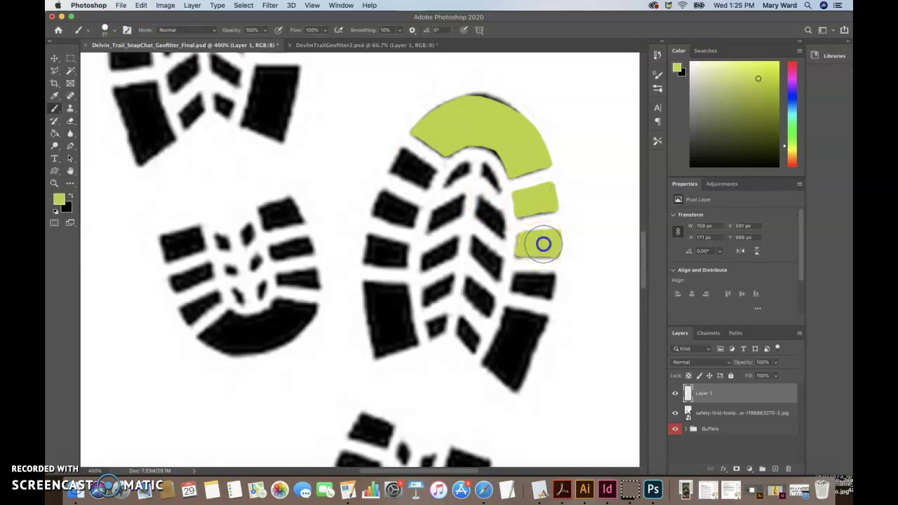
# Set the brush size to 9 px and paint the uppermost left-hand tread block of the same boot print green
pyautogui.click(117, 31)
pyautogui.moveTo(104, 57); pyautogui.dragTo(103, 61)
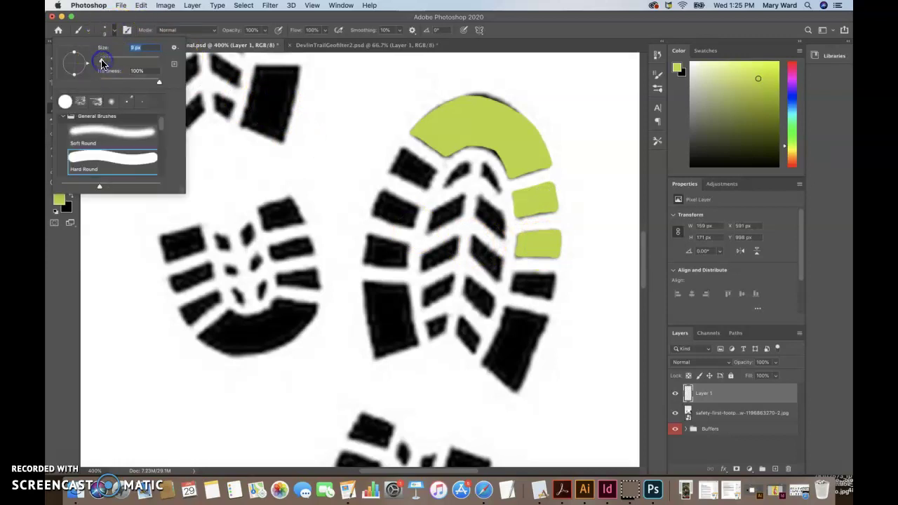
pyautogui.click(402, 152)
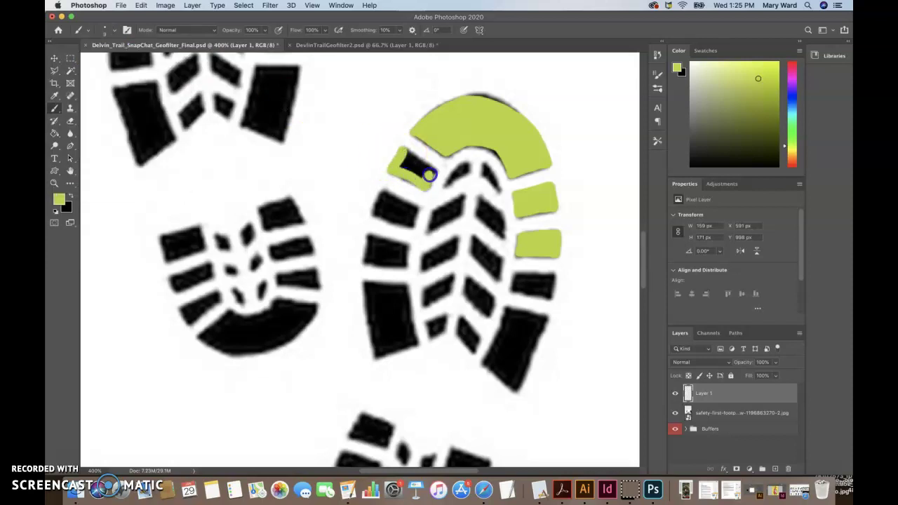
pyautogui.moveTo(431, 172); pyautogui.dragTo(413, 162)
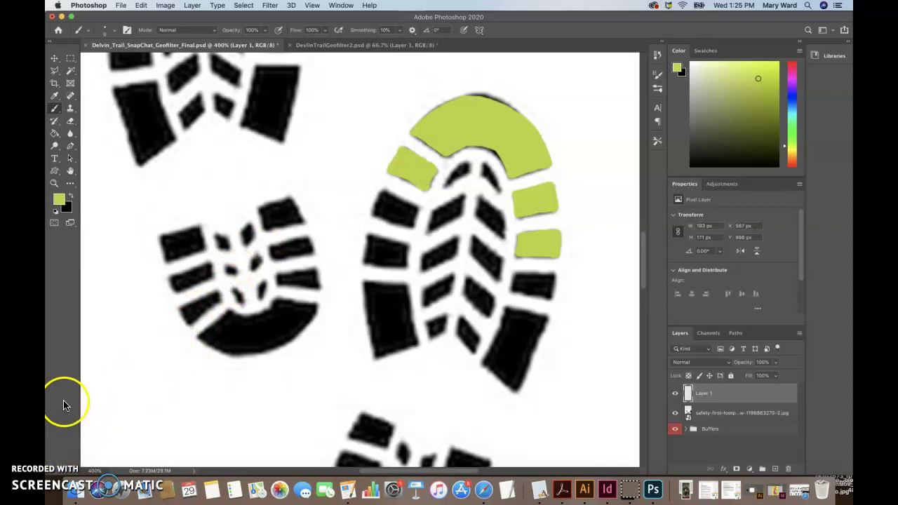
# Switch to DevlinTrailGeofilter2.psd and hide Layer 3 and the Group 1 layer holding the upper pair of footprints
pyautogui.click(330, 45)
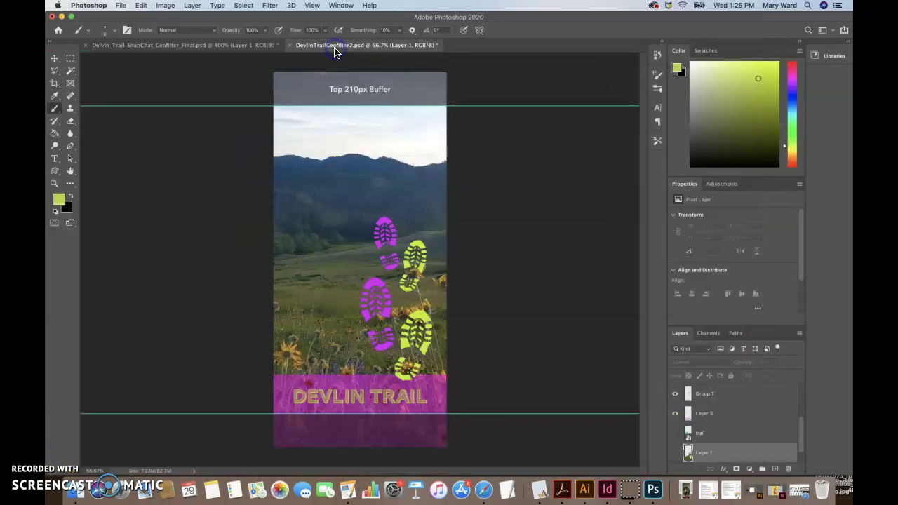
pyautogui.click(675, 457)
pyautogui.click(675, 456)
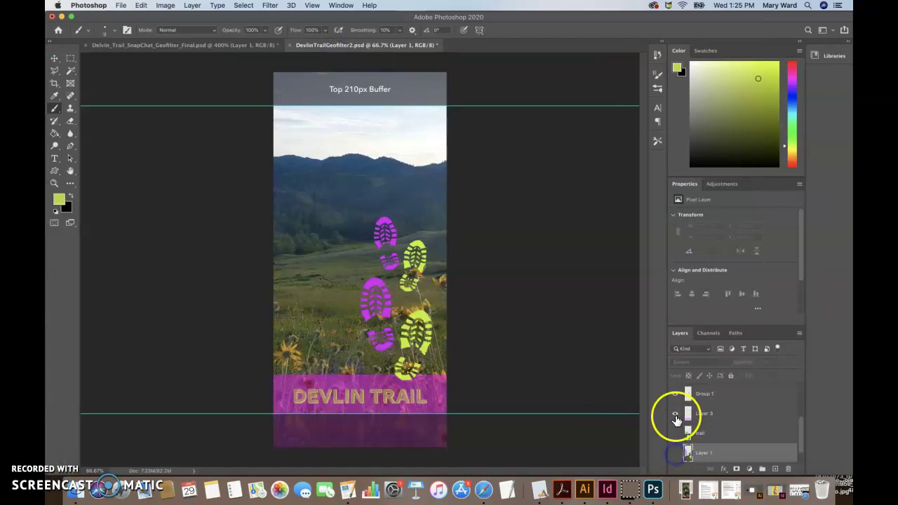
pyautogui.click(677, 413)
pyautogui.click(676, 395)
# Hide the Devlin Trail text layers, the Buffers group and the landscape photo so only the larger footprints show
pyautogui.scroll(3, 676, 399)
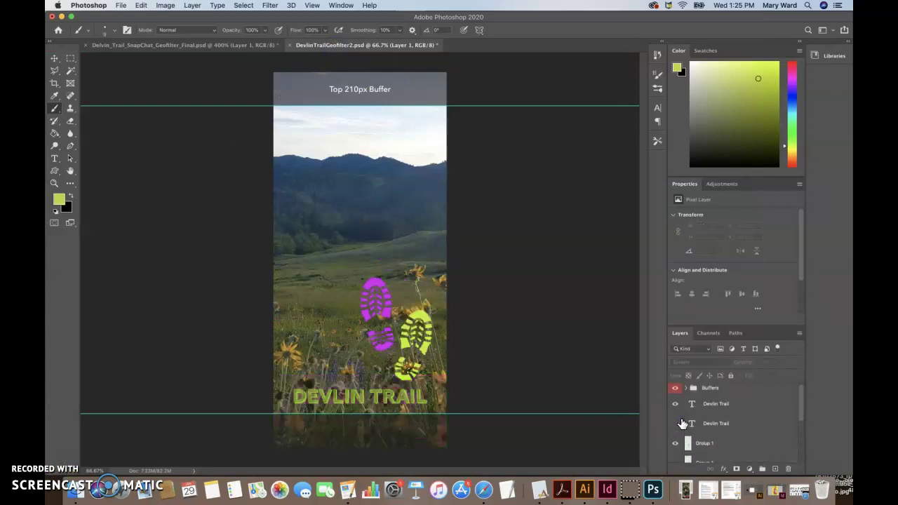
pyautogui.click(675, 404)
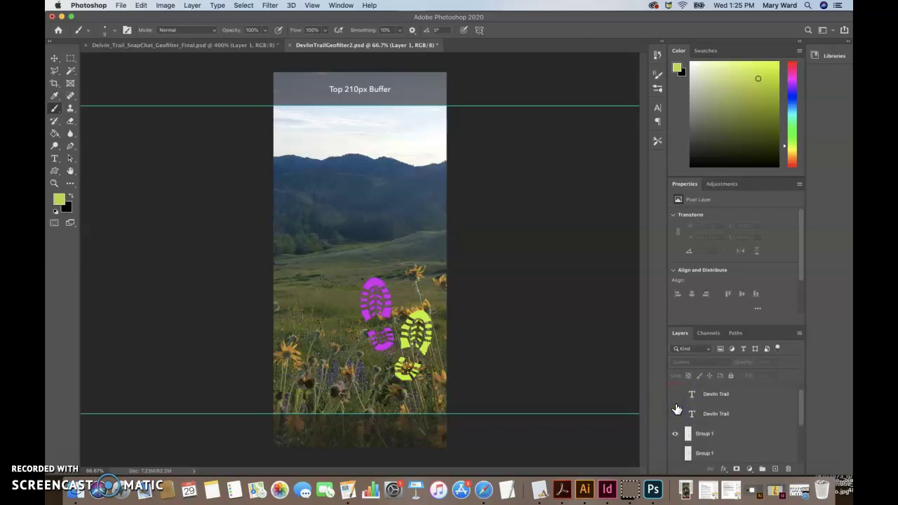
pyautogui.scroll(1, 675, 404)
pyautogui.click(674, 389)
pyautogui.scroll(-3, 684, 420)
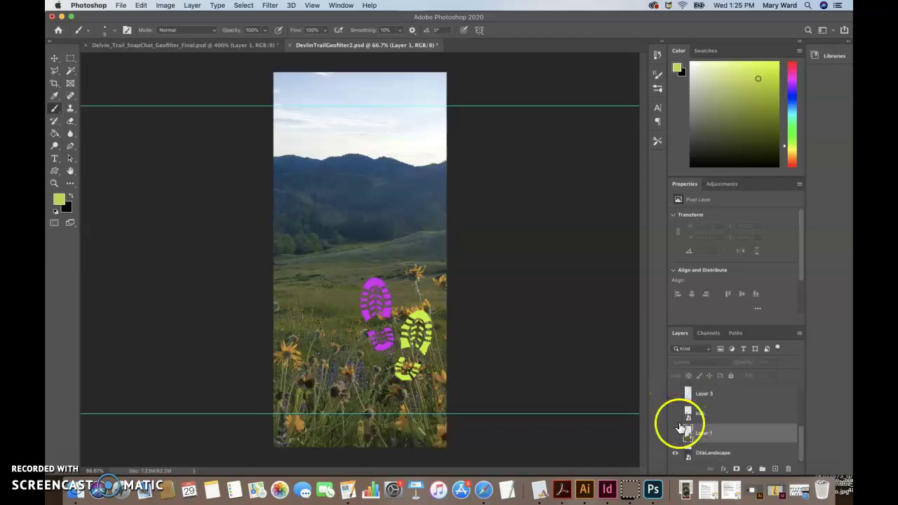
pyautogui.click(673, 453)
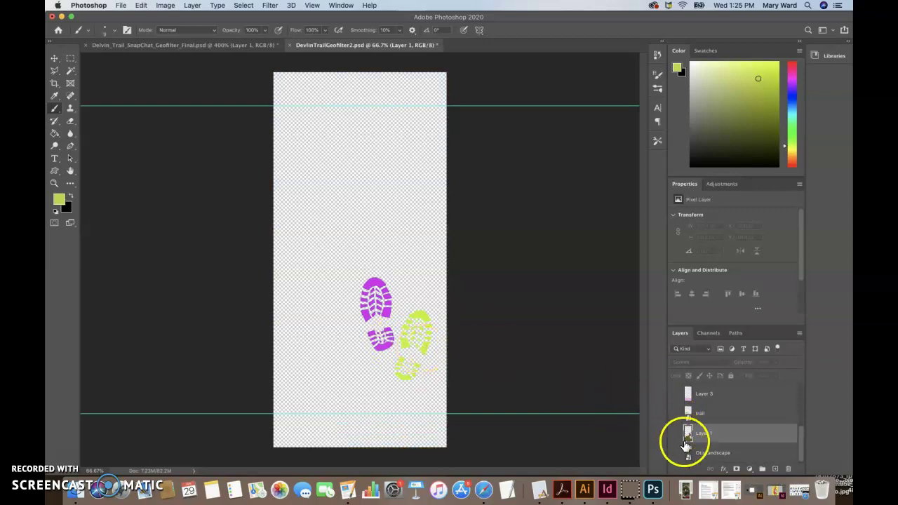
# Select the visible Group 1 footprints layer, compare it with the traced document, and check its content by toggling its visibility
pyautogui.scroll(2, 686, 444)
pyautogui.scroll(1, 686, 445)
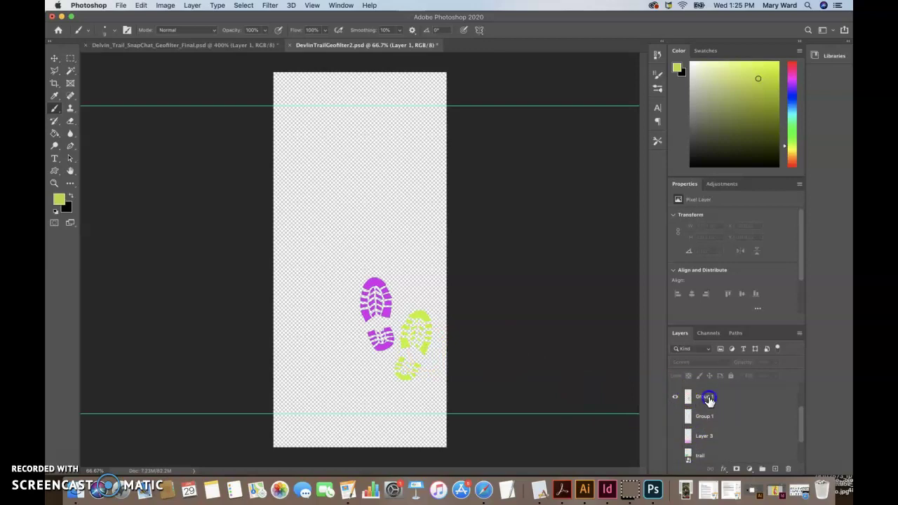
pyautogui.click(705, 398)
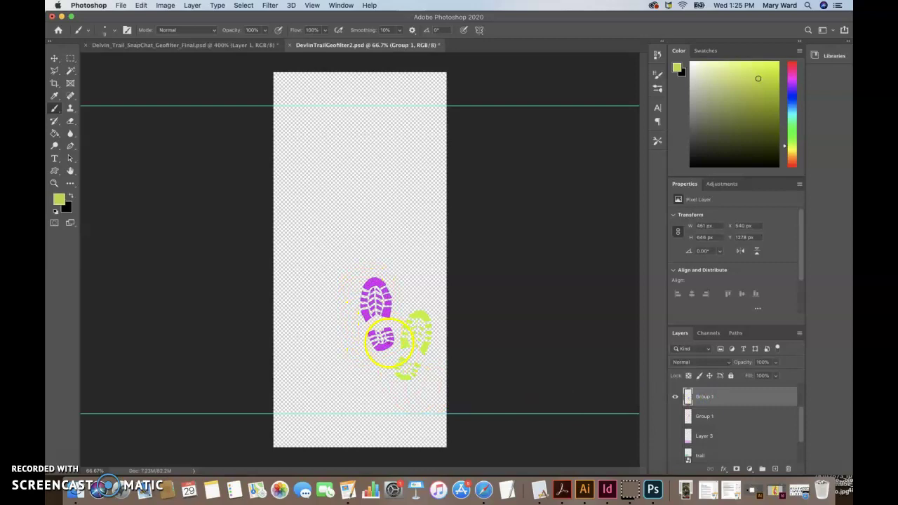
pyautogui.click(208, 44)
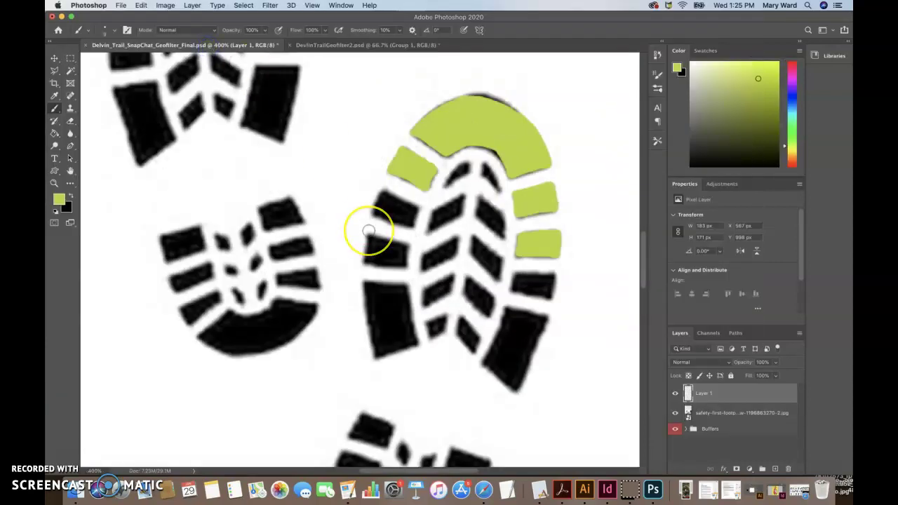
pyautogui.scroll(-2, 368, 230)
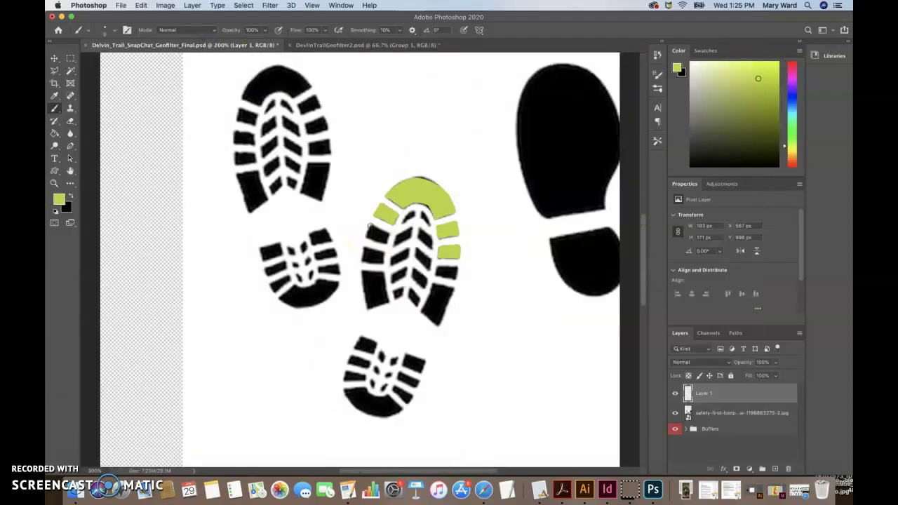
pyautogui.click(354, 45)
pyautogui.click(709, 446)
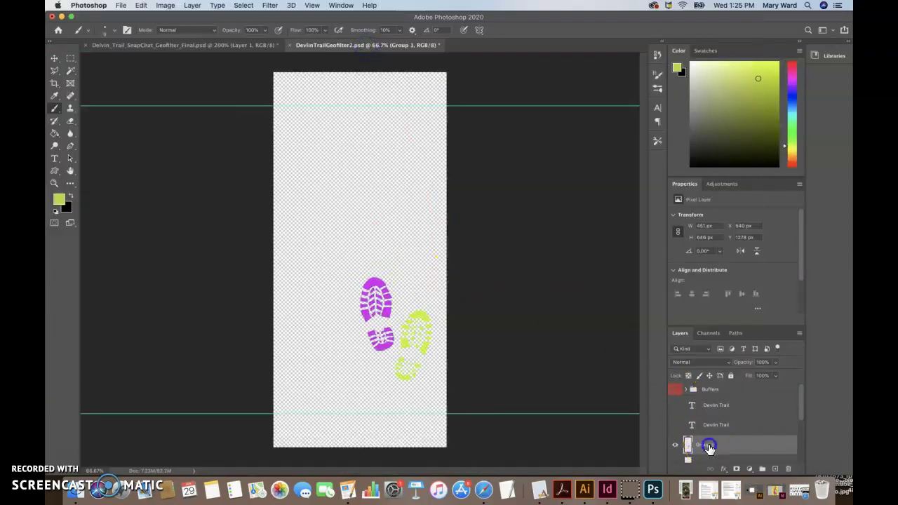
pyautogui.click(674, 446)
pyautogui.click(675, 446)
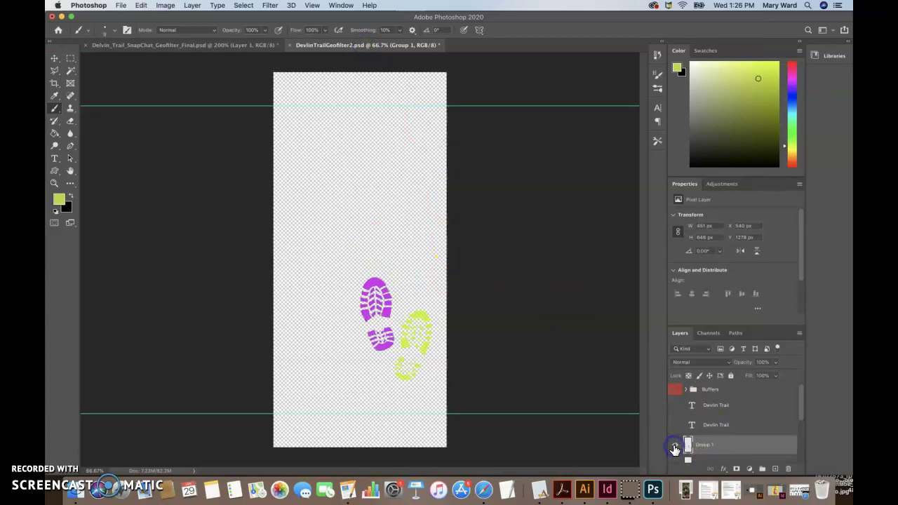
# Copy the Group 1 footprints into Delvin_Trail_SnapChat_Geofilter_Final.psd and close DevlinTrailGeofilter2.psd without saving
pyautogui.click(237, 47)
pyautogui.click(301, 45)
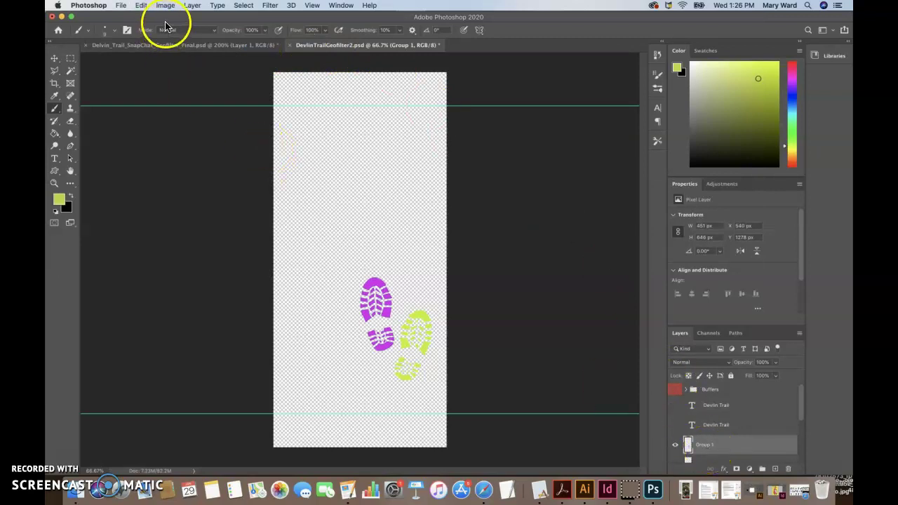
pyautogui.click(707, 447)
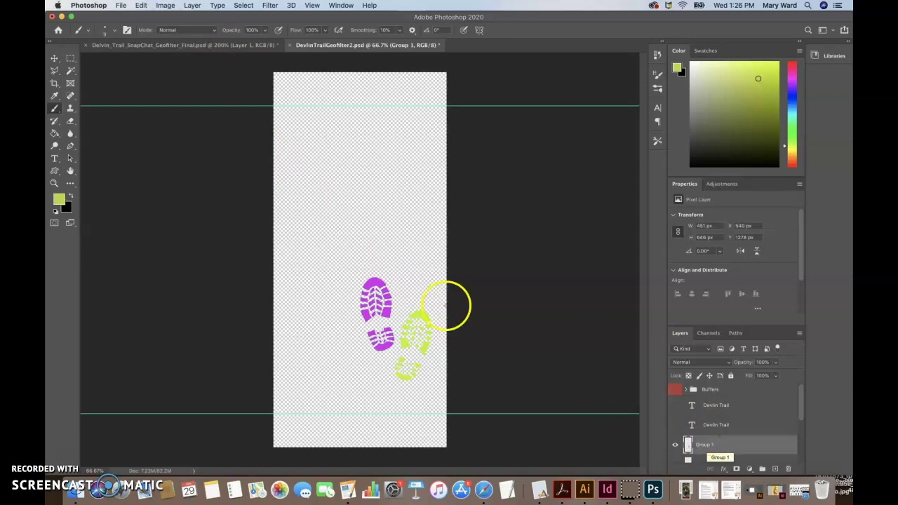
pyautogui.click(176, 45)
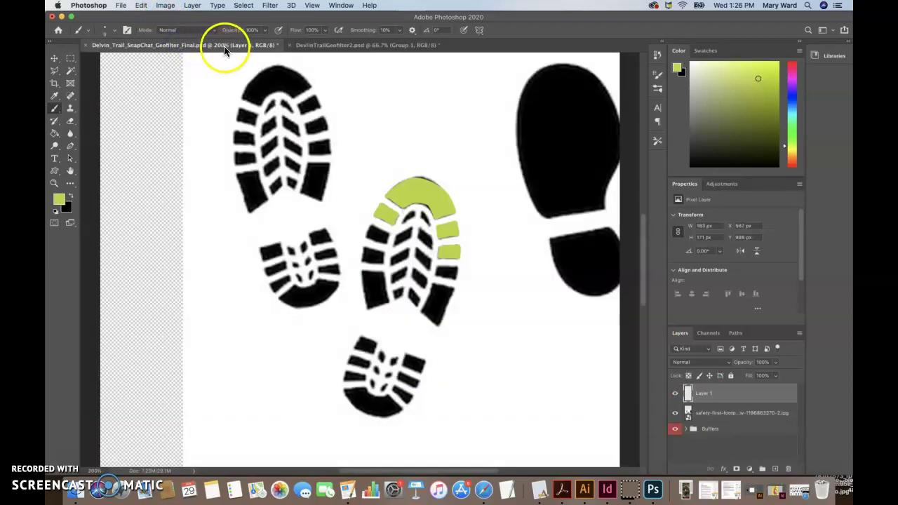
pyautogui.click(287, 47)
pyautogui.click(288, 47)
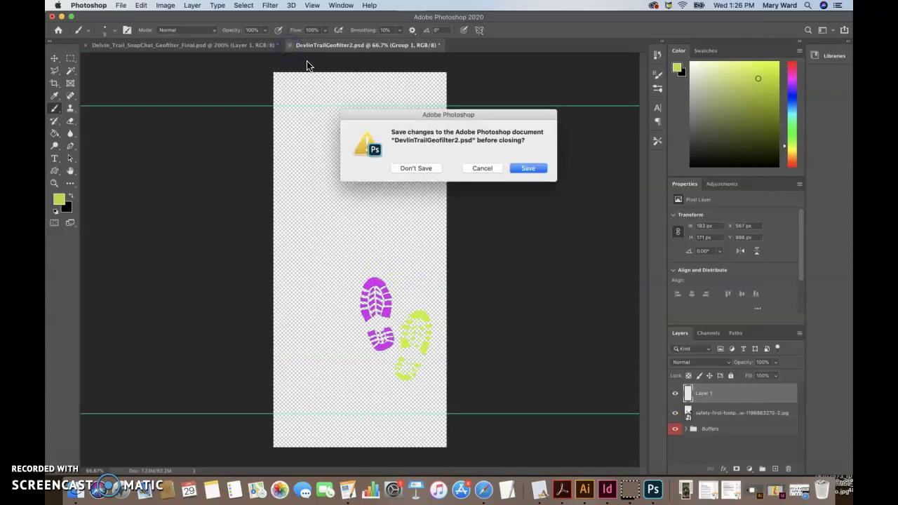
pyautogui.click(416, 172)
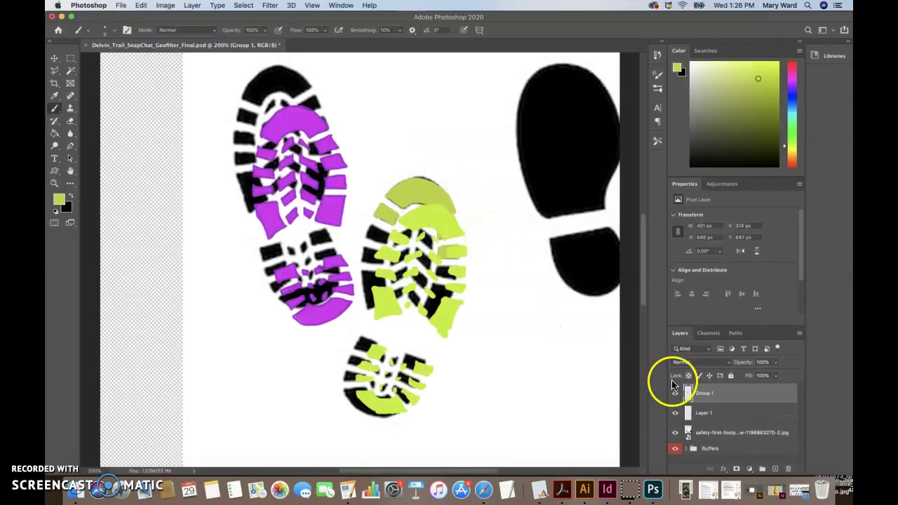
# Check what Layer 1 contains by toggling its visibility and delete that partly traced layer
pyautogui.moveTo(672, 384); pyautogui.dragTo(650, 391)
pyautogui.click(674, 413)
pyautogui.click(674, 414)
pyautogui.click(675, 414)
pyautogui.click(675, 414)
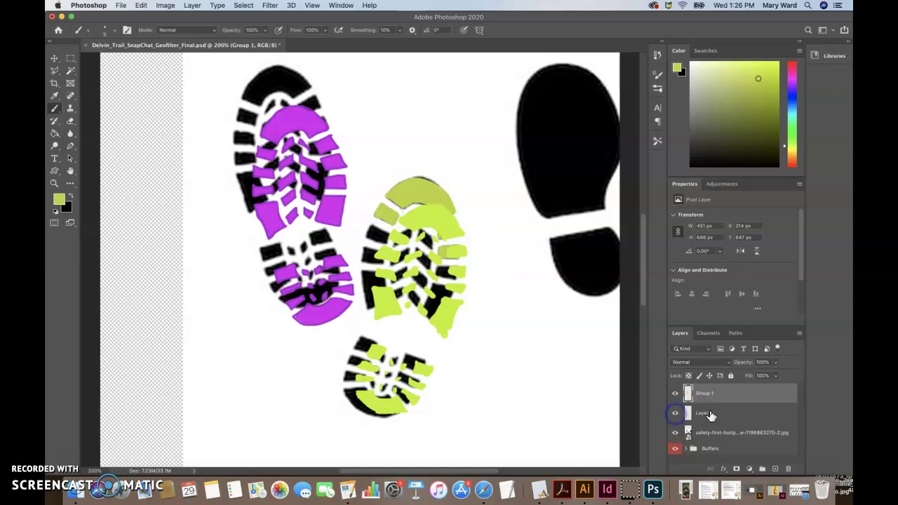
pyautogui.moveTo(710, 413); pyautogui.dragTo(788, 466)
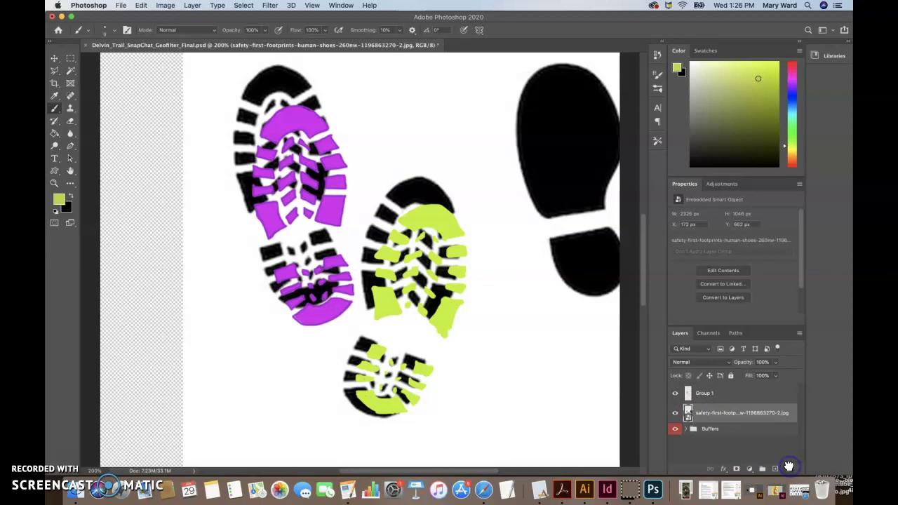
# Move the Group 1 footprints over the black boot prints and delete the safety-first footprints image layer
pyautogui.click(54, 58)
pyautogui.moveTo(275, 127); pyautogui.dragTo(258, 100)
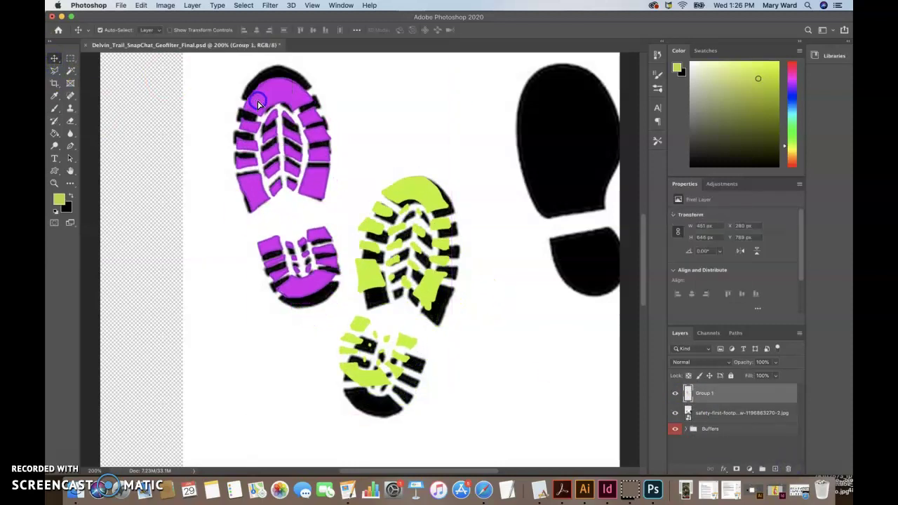
pyautogui.click(705, 413)
pyautogui.click(676, 413)
pyautogui.click(676, 413)
pyautogui.moveTo(701, 412); pyautogui.dragTo(789, 469)
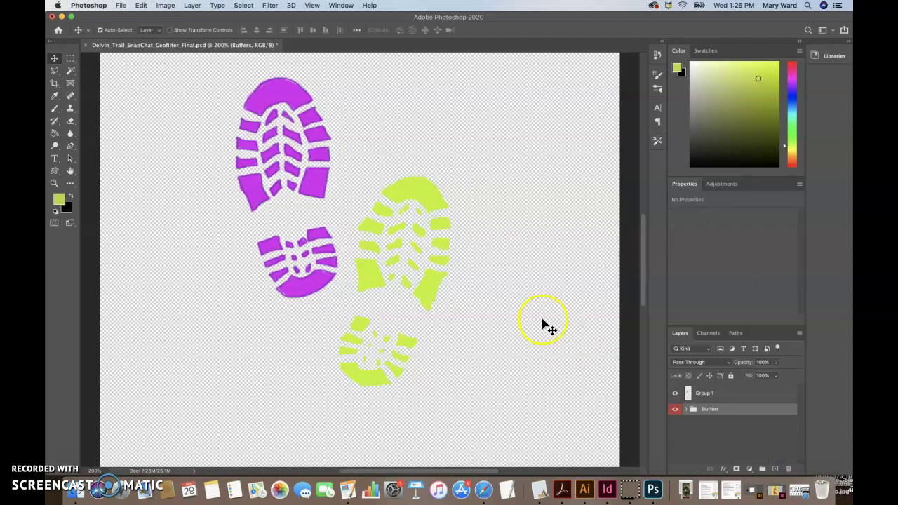
# Select the Group 1 layer alone and nudge the footprints straight down to about Y 821 px
pyautogui.press('super+0')
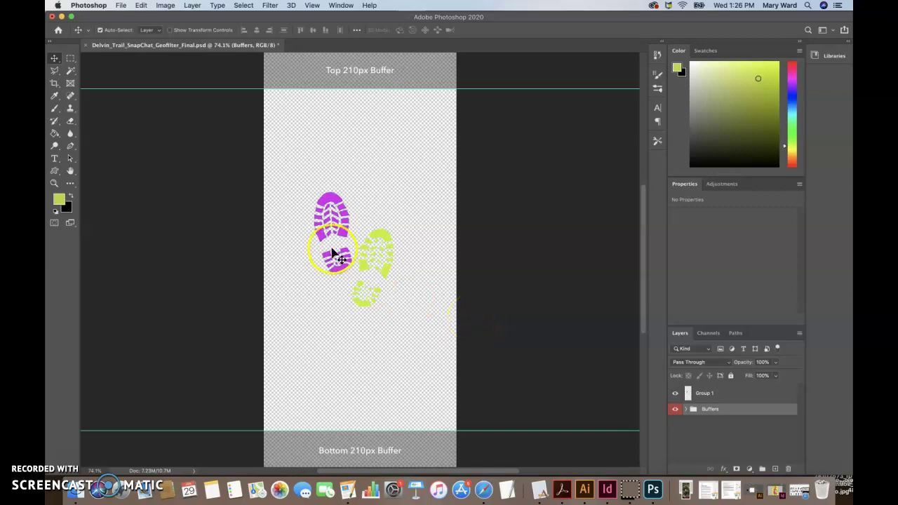
pyautogui.moveTo(337, 265)
pyautogui.mouseDown()
pyautogui.moveTo(367, 326)
pyautogui.moveTo(345, 278)
pyautogui.mouseUp()
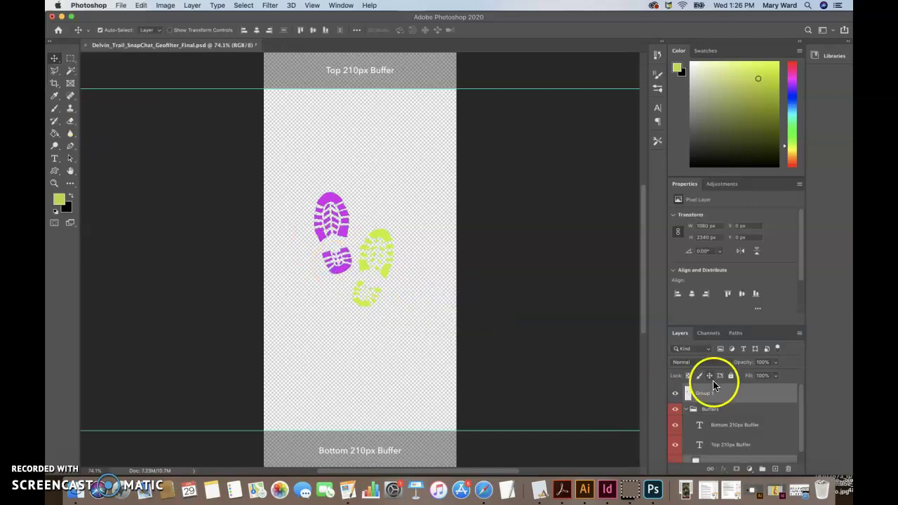
pyautogui.click(707, 397)
pyautogui.press('Down')
pyautogui.press('Down')
pyautogui.press('Down')
pyautogui.press('Down')
pyautogui.press('Down')
pyautogui.press('Down')
pyautogui.press('Down')
pyautogui.press('Down')
pyautogui.press('Down')
pyautogui.press('Down')
pyautogui.press('Down')
pyautogui.press('Down')
pyautogui.press('Down')
pyautogui.press('Down')
pyautogui.press('Down')
pyautogui.press('Down')
pyautogui.press('Down')
pyautogui.press('Down')
pyautogui.press('Down')
pyautogui.press('Down')
pyautogui.press('Down')
pyautogui.press('Down')
pyautogui.press('Down')
pyautogui.press('Down')
pyautogui.press('Down')
pyautogui.press('Down')
pyautogui.press('Down')
pyautogui.press('Down')
pyautogui.press('Down')
pyautogui.press('Down')
pyautogui.press('Down')
pyautogui.press('Down')
pyautogui.press('Down')
pyautogui.press('Down')
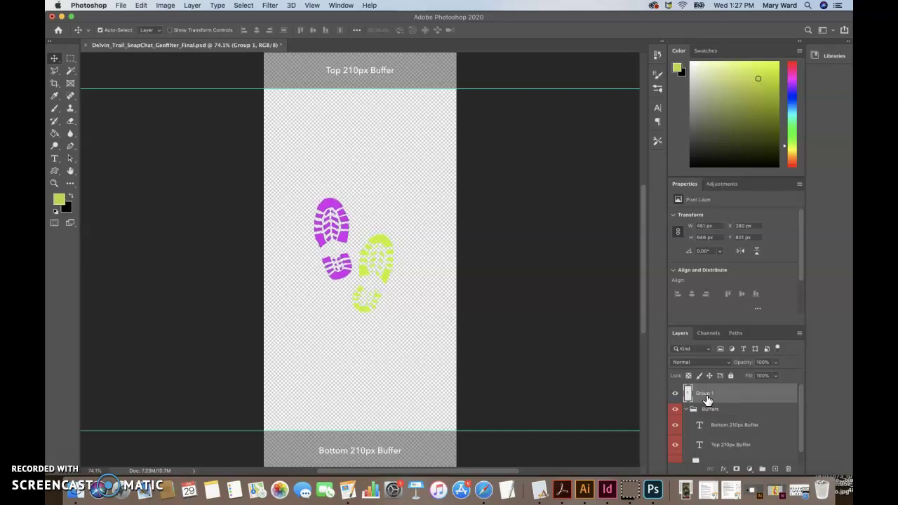
# Nudge the Group 1 footprints straight down to about Y 1291 px, just above the bottom buffer
pyautogui.press('Down')
pyautogui.press('Down')
pyautogui.press('Down')
pyautogui.press('Down')
pyautogui.press('Down')
pyautogui.press('Down')
pyautogui.press('Down')
pyautogui.press('Down')
pyautogui.press('Down')
pyautogui.press('Down')
pyautogui.press('Down')
pyautogui.press('Down')
pyautogui.press('Down')
pyautogui.press('Down')
pyautogui.press('Down')
pyautogui.press('Down')
pyautogui.press('Down')
pyautogui.press('Down')
pyautogui.press('Down')
pyautogui.press('Down')
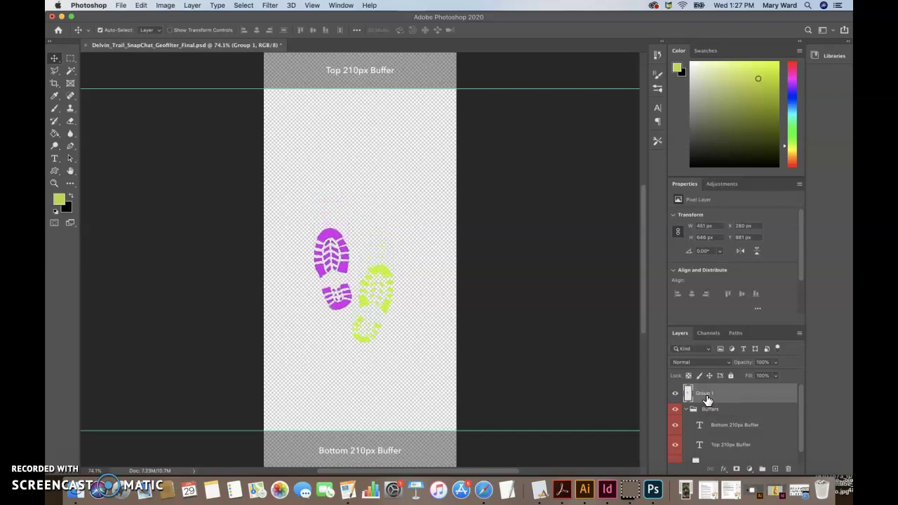
pyautogui.hotkey('shift', 'Down')
pyautogui.hotkey('shift', 'Down')
pyautogui.hotkey('shift', 'Down')
pyautogui.hotkey('shift', 'Down')
pyautogui.hotkey('shift', 'Down')
pyautogui.hotkey('shift', 'Down')
pyautogui.hotkey('shift', 'Down')
pyautogui.hotkey('shift', 'Down')
pyautogui.hotkey('shift', 'Down')
pyautogui.hotkey('shift', 'Down')
pyautogui.hotkey('shift', 'Down')
pyautogui.hotkey('shift', 'Down')
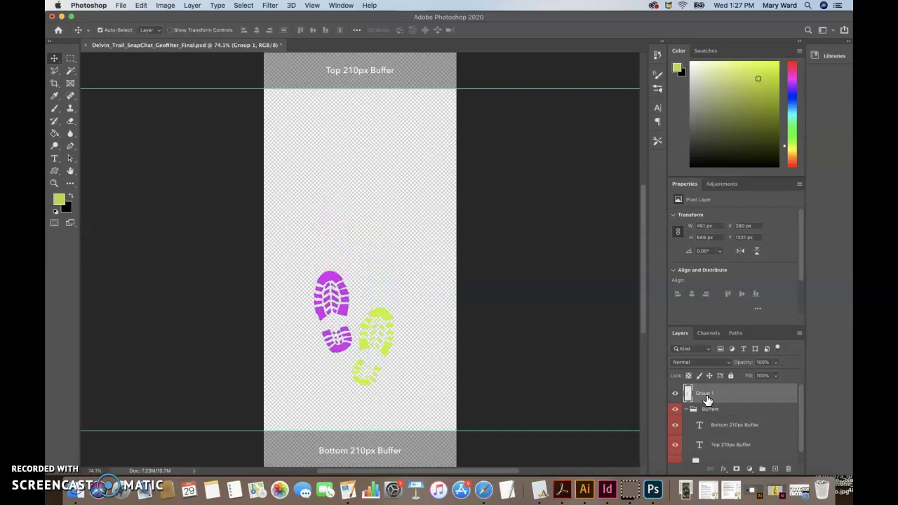
# Nudge the Group 1 footprints horizontally toward the canvas's right edge, to about X 510 px
pyautogui.hotkey('shift', 'Right')
pyautogui.hotkey('shift', 'Right')
pyautogui.hotkey('shift', 'Right')
pyautogui.hotkey('shift', 'Right')
pyautogui.hotkey('shift', 'Right')
pyautogui.hotkey('shift', 'Right')
pyautogui.hotkey('shift', 'Right')
pyautogui.hotkey('shift', 'Right')
pyautogui.hotkey('shift', 'Right')
pyautogui.hotkey('shift', 'Right')
pyautogui.hotkey('shift', 'Right')
pyautogui.hotkey('shift', 'Right')
pyautogui.hotkey('shift', 'Right')
pyautogui.hotkey('shift', 'Right')
pyautogui.hotkey('shift', 'Right')
pyautogui.hotkey('shift', 'Right')
pyautogui.hotkey('shift', 'Right')
pyautogui.hotkey('shift', 'Right')
pyautogui.hotkey('shift', 'Right')
pyautogui.hotkey('shift', 'Right')
pyautogui.hotkey('shift', 'Right')
pyautogui.hotkey('shift', 'Right')
pyautogui.hotkey('shift', 'Right')
pyautogui.hotkey('shift', 'Right')
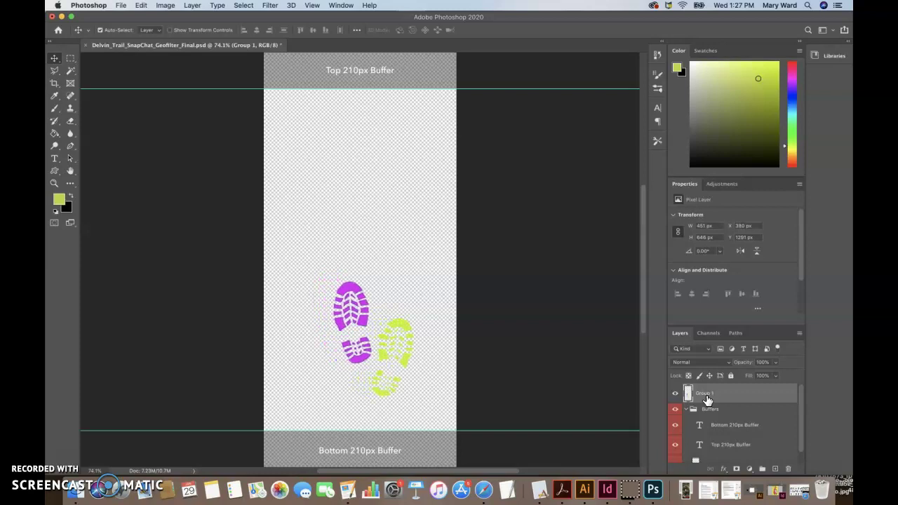
pyautogui.hotkey('shift', 'Left')
pyautogui.hotkey('shift', 'Left')
pyautogui.hotkey('shift', 'Left')
pyautogui.hotkey('shift', 'Left')
pyautogui.hotkey('shift', 'Left')
pyautogui.hotkey('shift', 'Left')
pyautogui.hotkey('shift', 'Left')
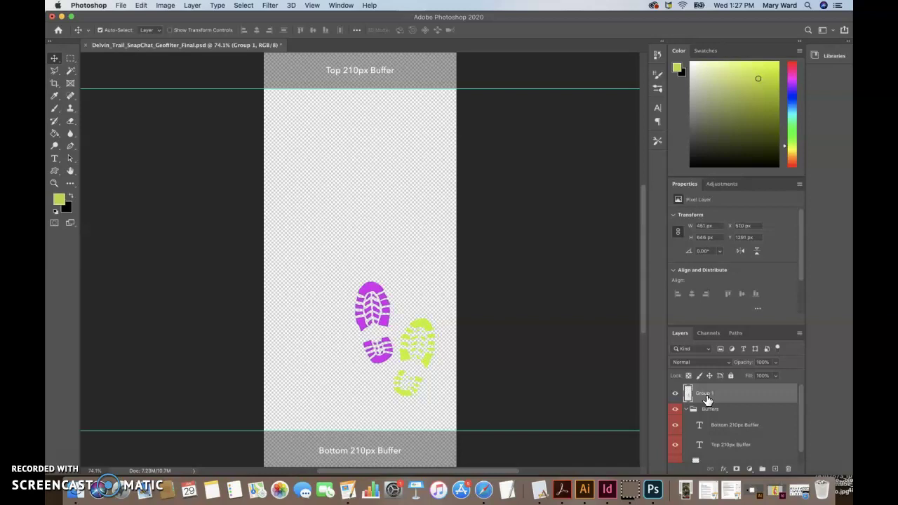
# Scale the Group 1 footprints up to about 519 by 743 px with Free Transform
pyautogui.press('super+t')
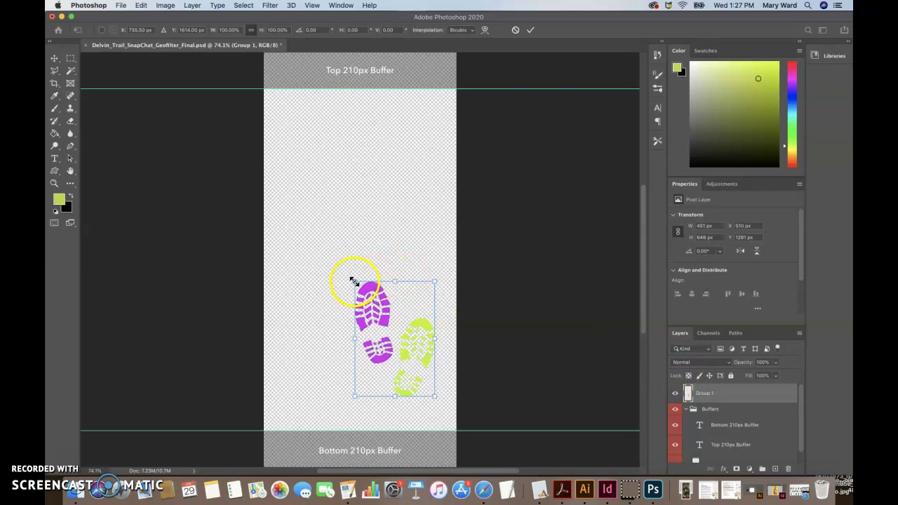
pyautogui.moveTo(351, 280); pyautogui.dragTo(339, 258)
pyautogui.press('Return')
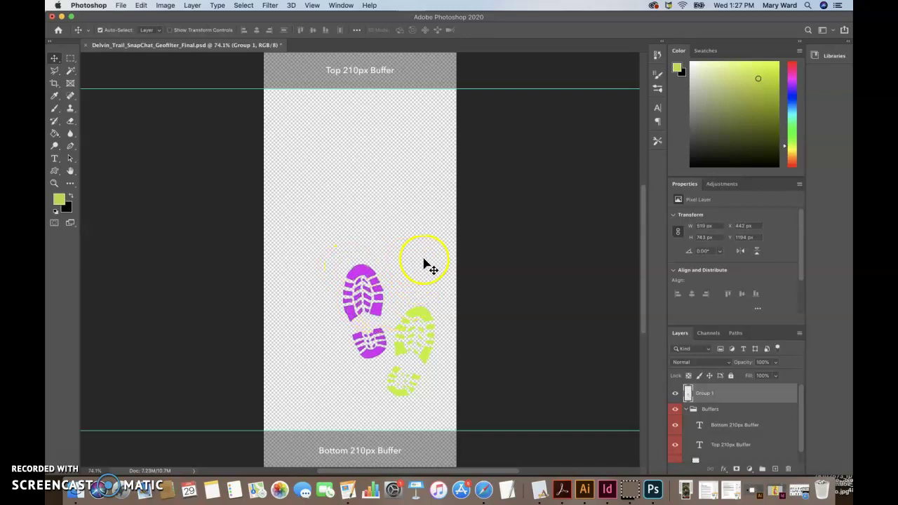
# Duplicate the Group 1 footprints, place the copy higher at about X 280, Y 798 px, and dismiss the McAfee alert
pyautogui.click(724, 397)
pyautogui.moveTo(713, 397); pyautogui.dragTo(418, 287)
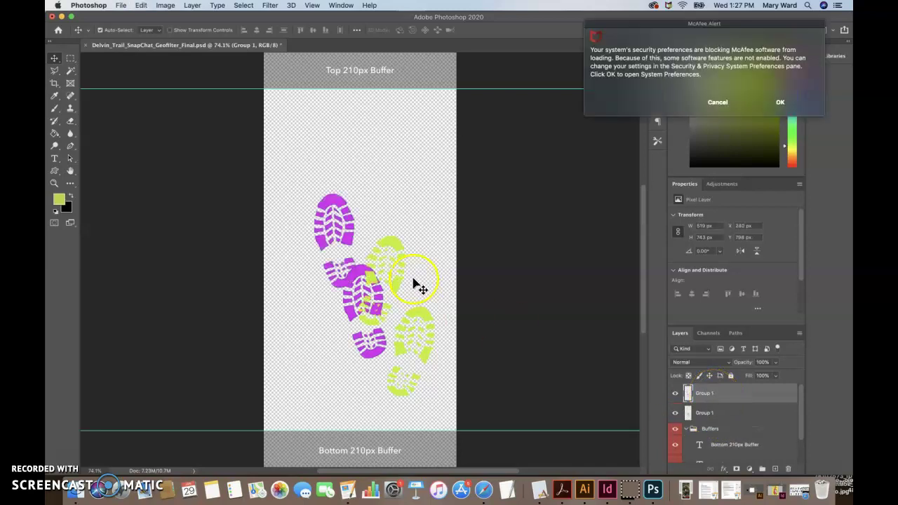
pyautogui.click(720, 103)
# Rename the lower footprints layer to Shoe Print Lower and its copy to Shoe Print Upper
pyautogui.moveTo(718, 411)
pyautogui.mouseDown()
pyautogui.moveTo(701, 393)
pyautogui.moveTo(705, 416)
pyautogui.mouseUp()
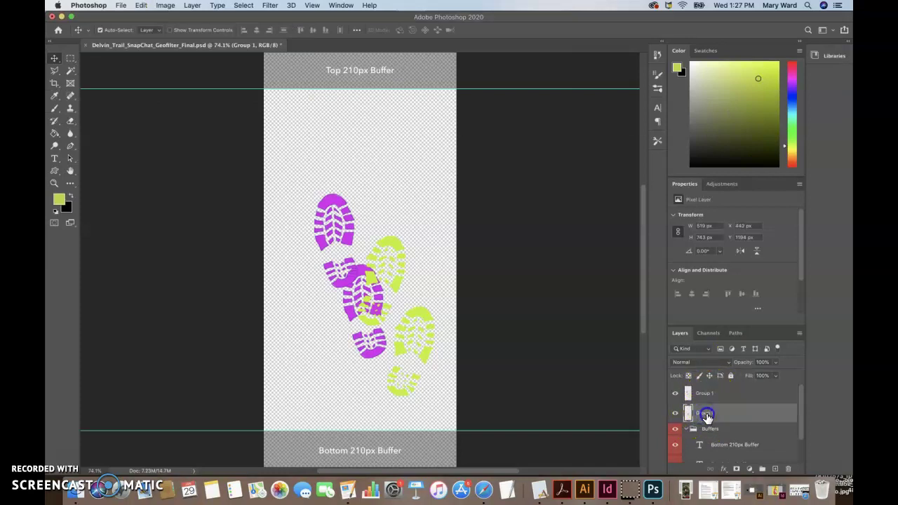
pyautogui.click(711, 413)
pyautogui.doubleClick(707, 412)
pyautogui.click(707, 393)
pyautogui.click(704, 397)
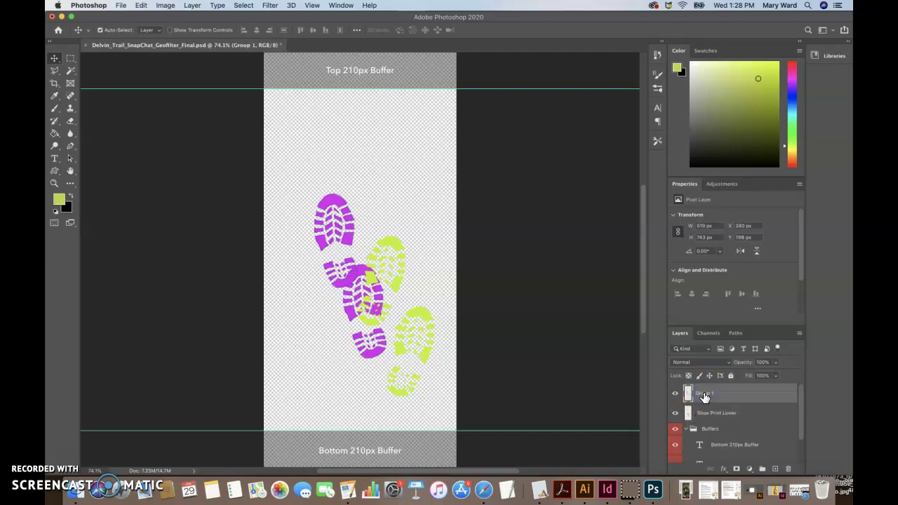
pyautogui.press('s')
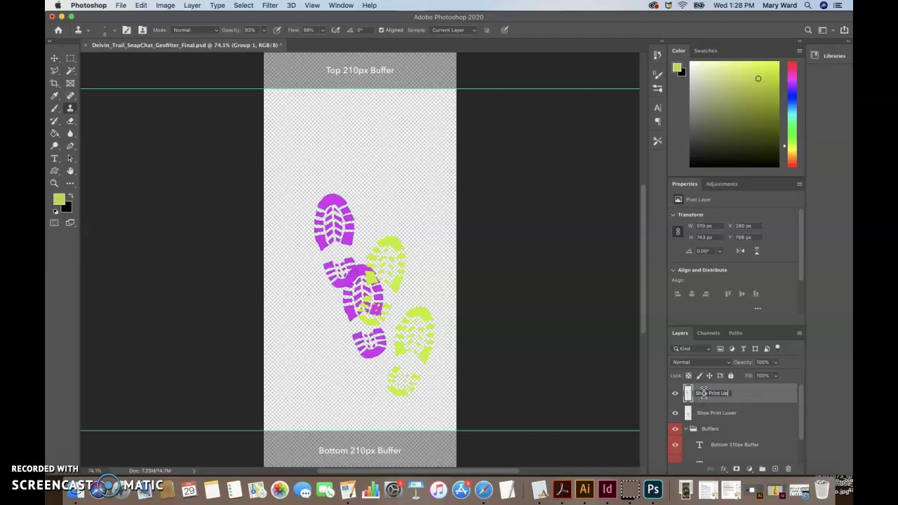
pyautogui.moveTo(706, 393); pyautogui.dragTo(723, 407)
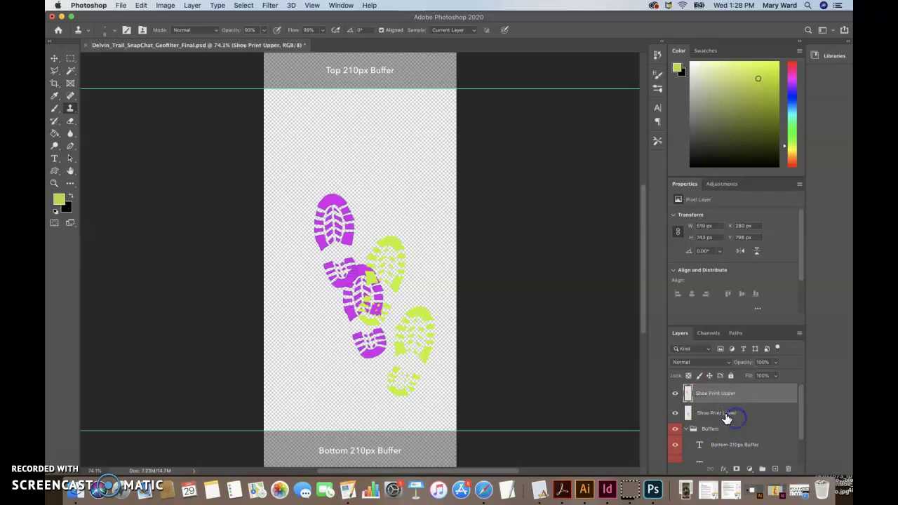
# Check both shoe print layers by toggling their visibility and move Shoe Print Upper to about X 512, Y 623 px
pyautogui.click(677, 395)
pyautogui.click(676, 395)
pyautogui.click(675, 412)
pyautogui.click(673, 414)
pyautogui.click(54, 58)
pyautogui.moveTo(345, 252); pyautogui.dragTo(387, 215)
# Scale the Shoe Print Upper layer down to about 72% and rotate it about 9.7° clockwise
pyautogui.press('super+t')
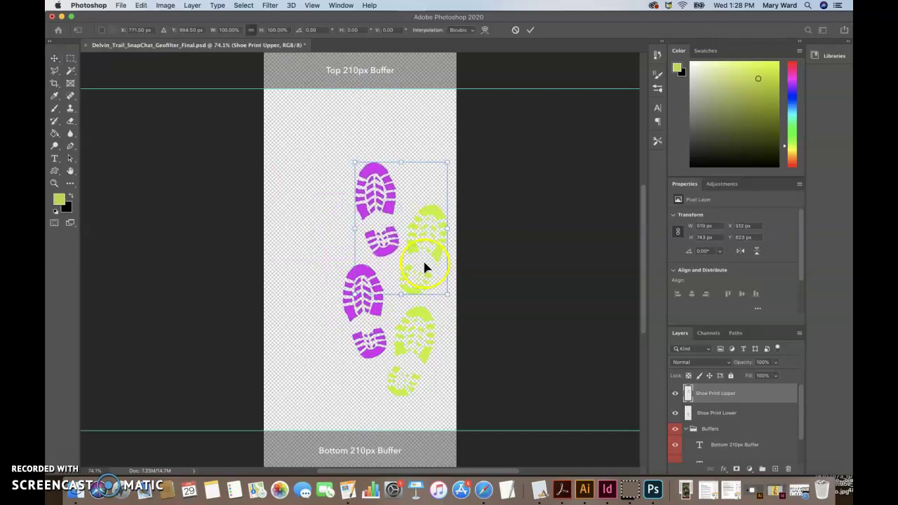
pyautogui.moveTo(446, 293); pyautogui.dragTo(421, 250)
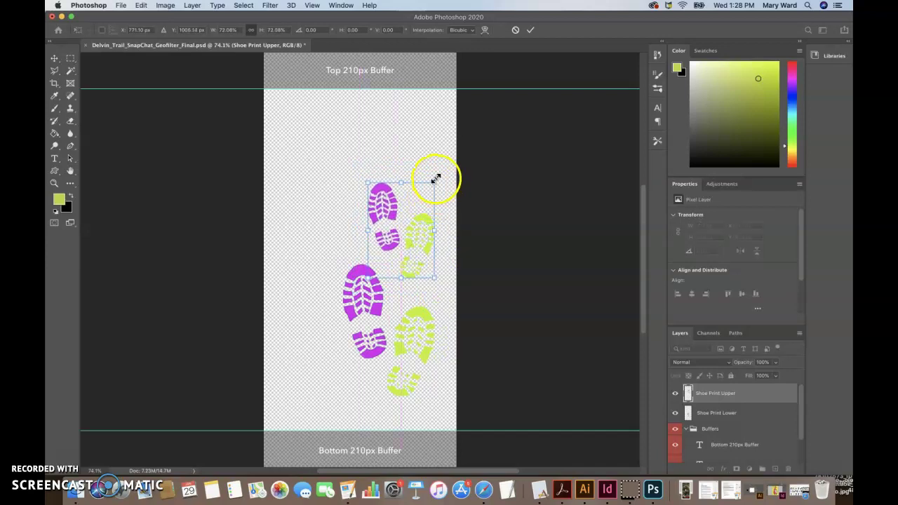
pyautogui.moveTo(439, 180); pyautogui.dragTo(444, 184)
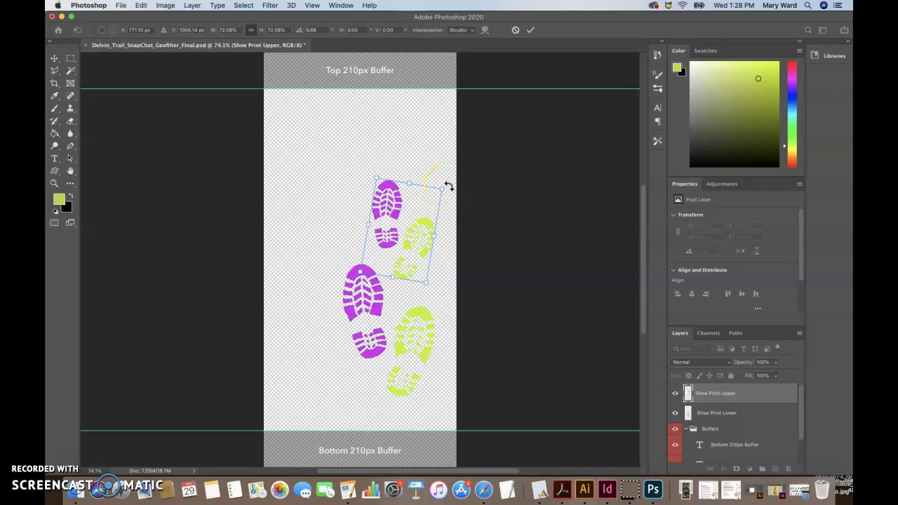
# Rotate the Shoe Print Lower layer about 5.8° counterclockwise
pyautogui.click(730, 415)
pyautogui.click(733, 414)
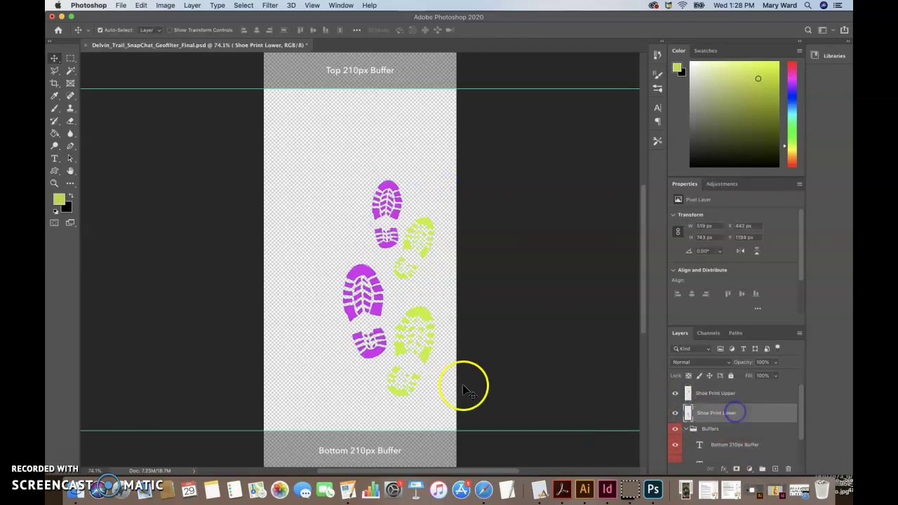
pyautogui.press('super+t')
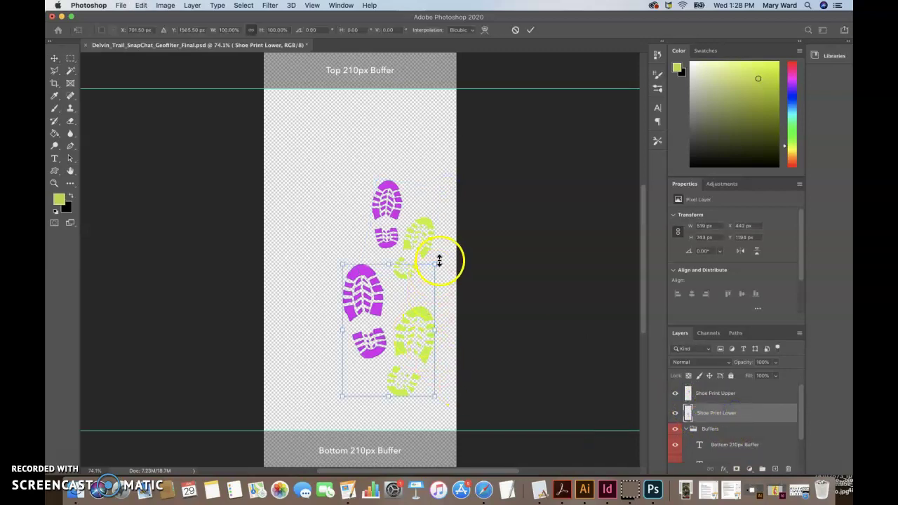
pyautogui.moveTo(437, 255); pyautogui.dragTo(430, 252)
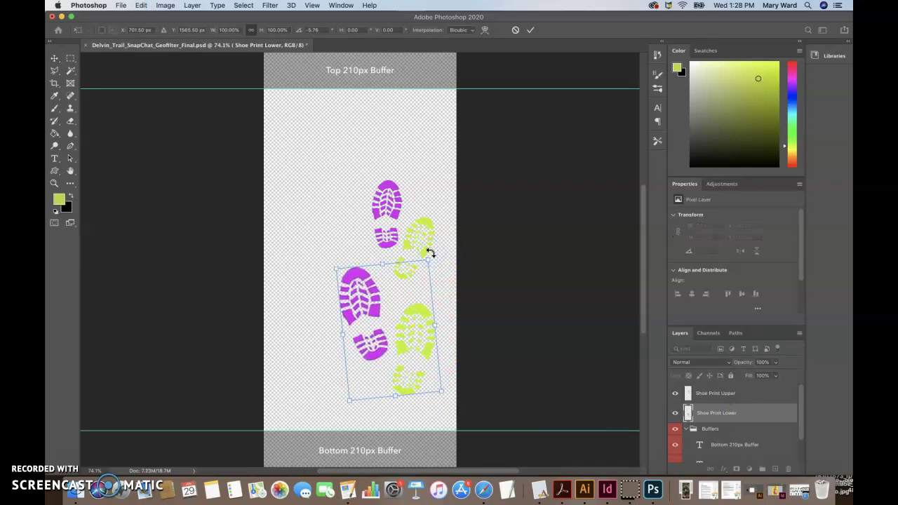
pyautogui.press('Return')
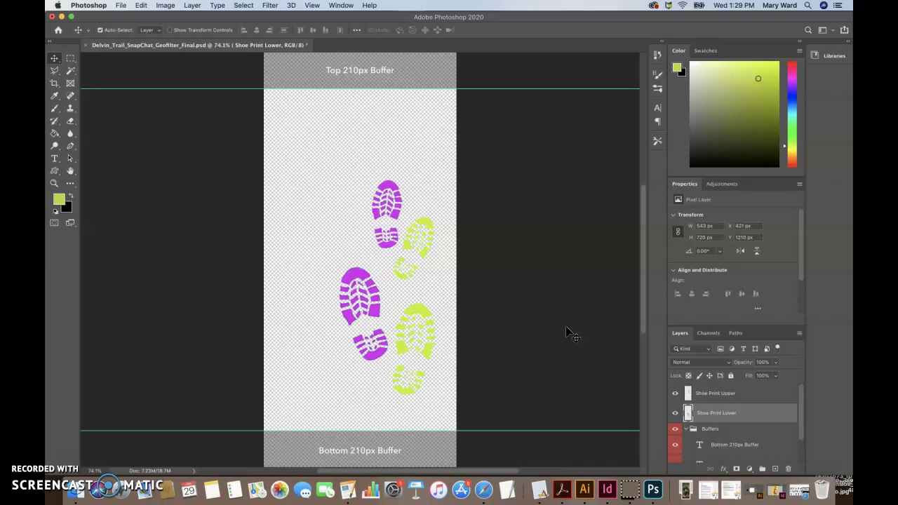
pyautogui.click(62, 457)
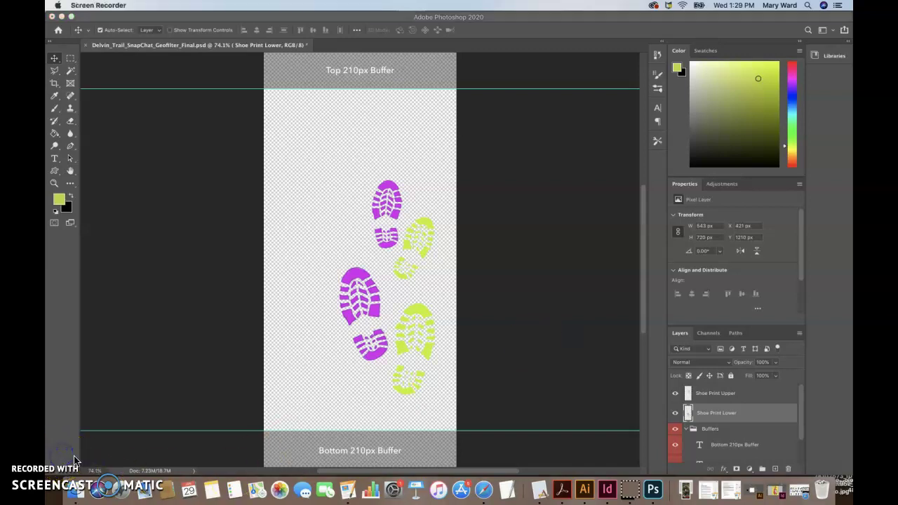
pyautogui.click(138, 71)
# Place OtisLandscape.jpg from the Havre Trails Bear Paw Trails Brochure 2019 folder as an embedded image
pyautogui.click(121, 7)
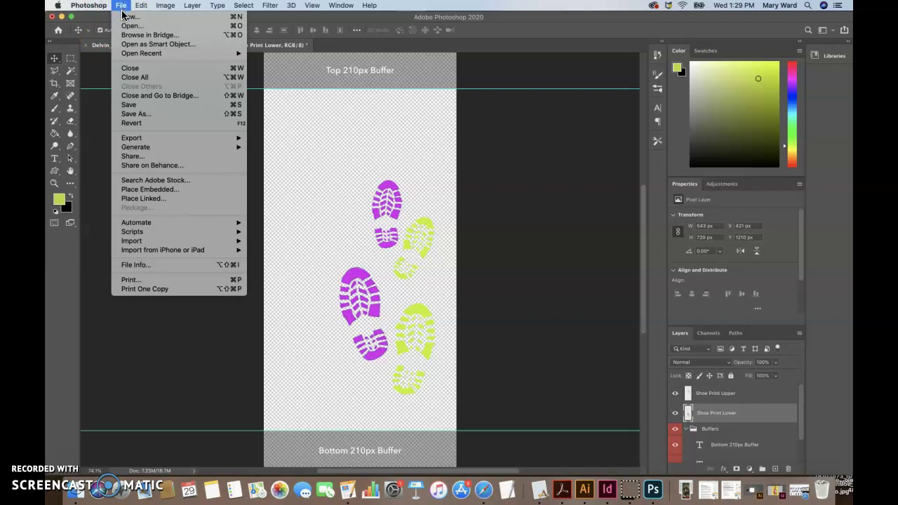
pyautogui.moveTo(160, 250)
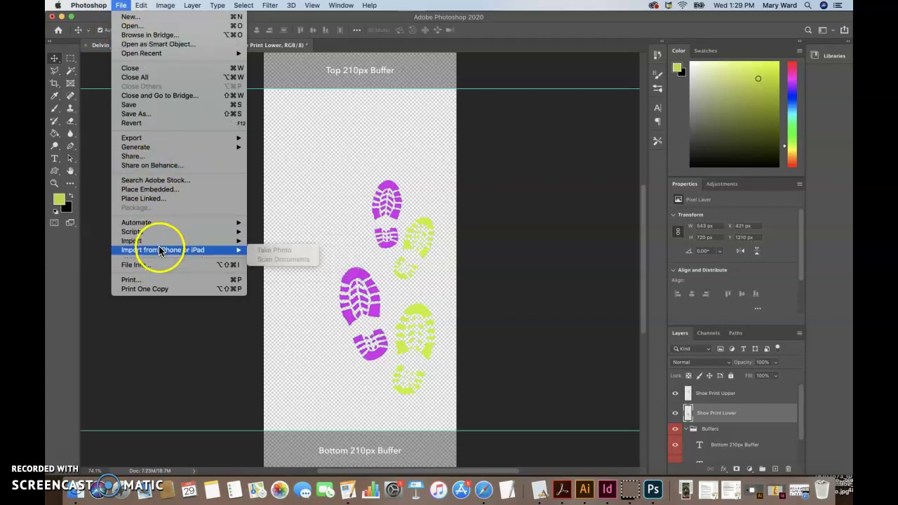
pyautogui.click(149, 191)
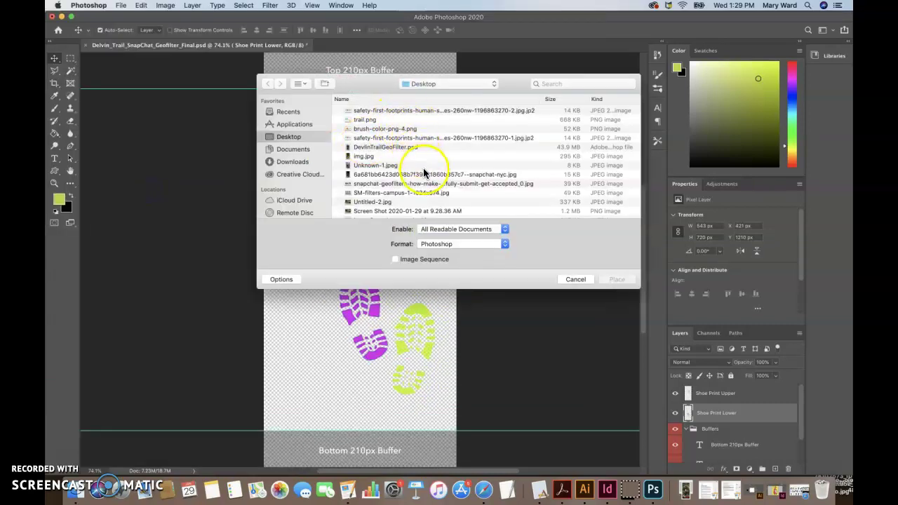
pyautogui.click(407, 86)
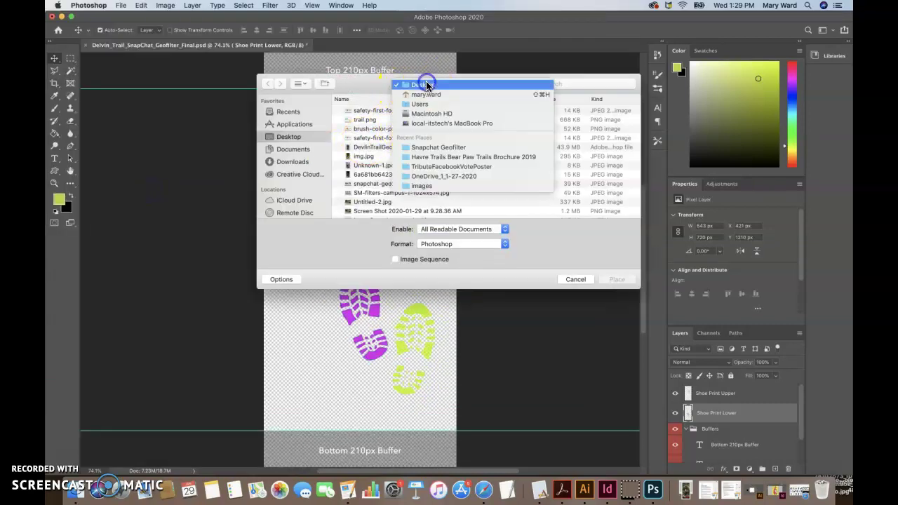
pyautogui.click(449, 153)
pyautogui.scroll(-10, 422, 169)
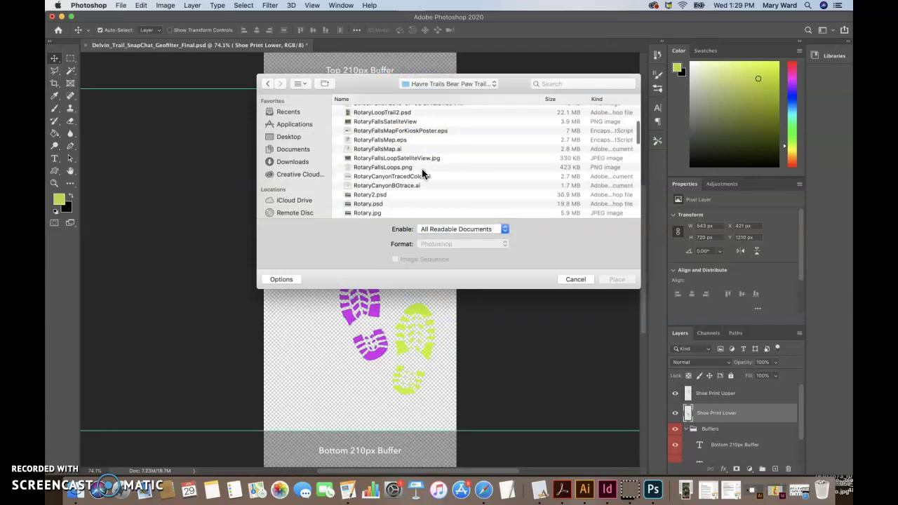
pyautogui.scroll(-5, 421, 169)
pyautogui.click(375, 184)
pyautogui.click(375, 187)
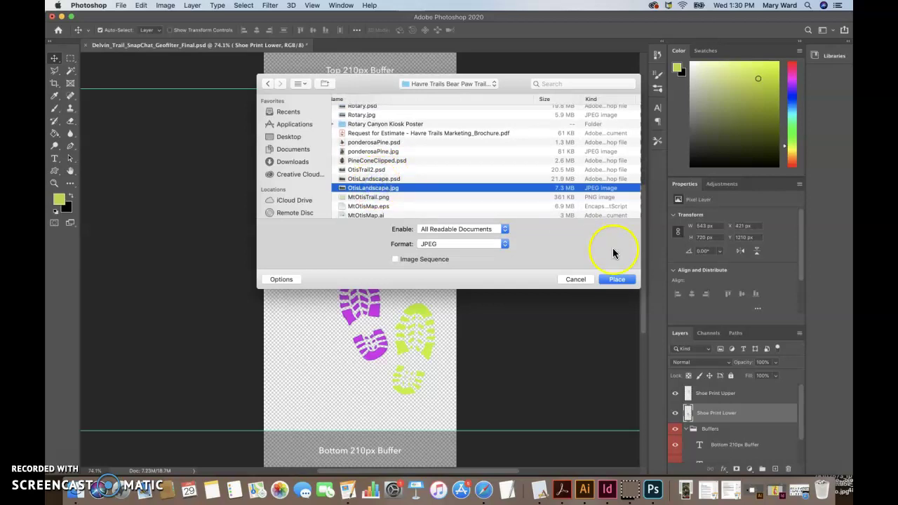
pyautogui.click(615, 280)
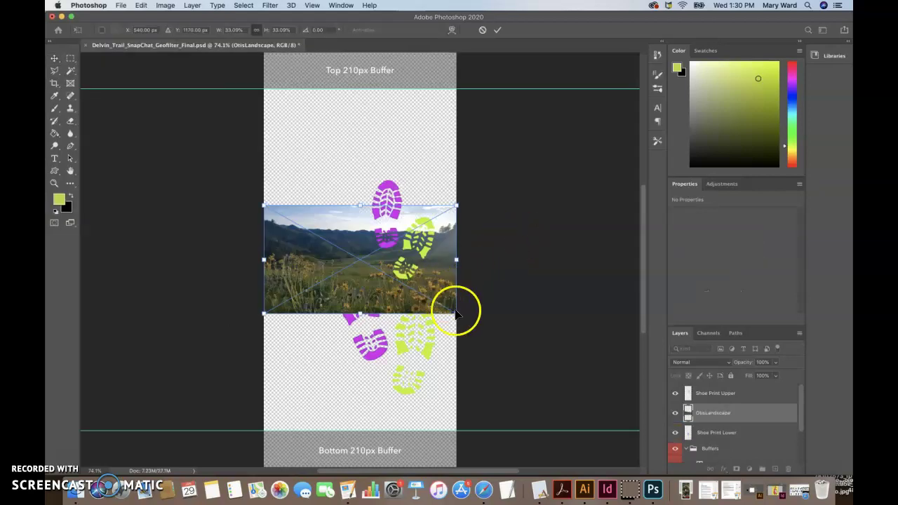
# Enlarge the OtisLandscape image to about 131% so it fills the canvas, and reposition it with the hills behind the prints
pyautogui.moveTo(457, 313); pyautogui.dragTo(661, 446)
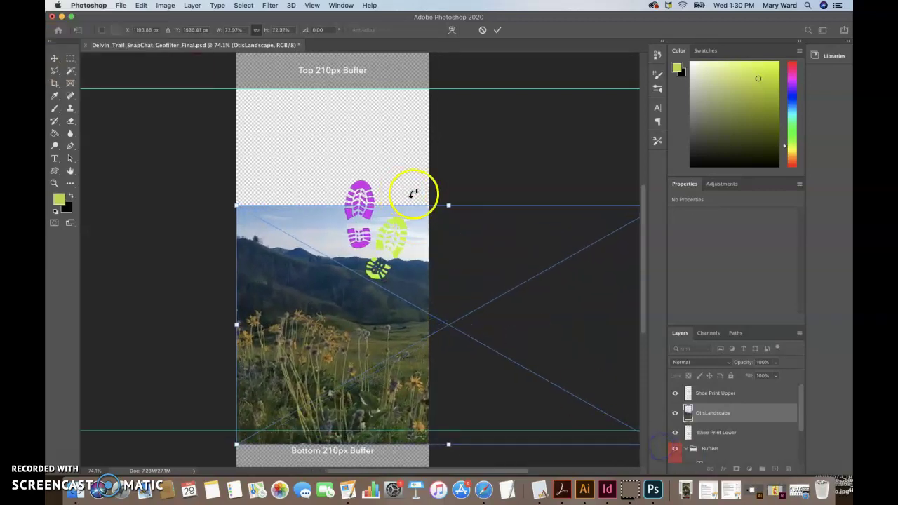
pyautogui.moveTo(450, 201); pyautogui.dragTo(450, 44)
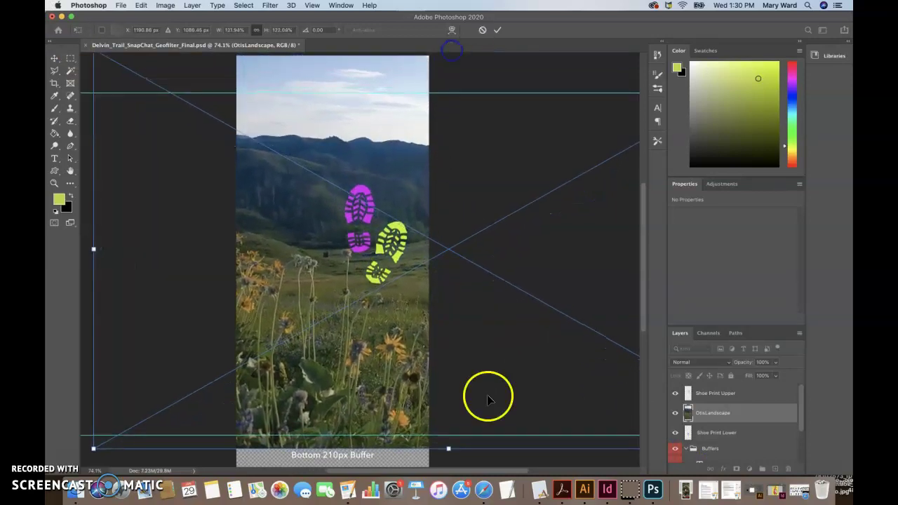
pyautogui.moveTo(454, 446); pyautogui.dragTo(451, 466)
pyautogui.moveTo(411, 305); pyautogui.dragTo(495, 307)
pyautogui.moveTo(350, 328); pyautogui.dragTo(374, 334)
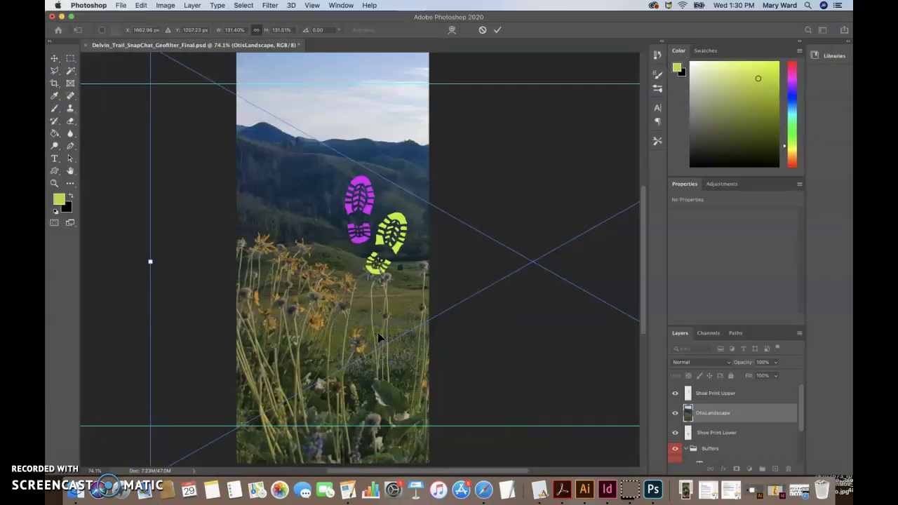
pyautogui.press('Return')
# Move the OtisLandscape layer beneath the Buffers group and collapse the group
pyautogui.moveTo(712, 412)
pyautogui.mouseDown()
pyautogui.moveTo(708, 395)
pyautogui.moveTo(712, 436)
pyautogui.moveTo(711, 426)
pyautogui.mouseUp()
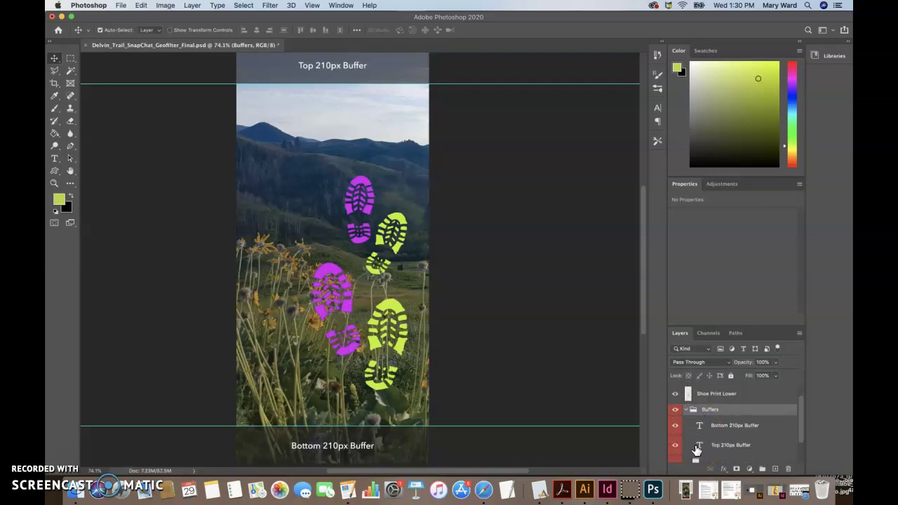
pyautogui.click(686, 429)
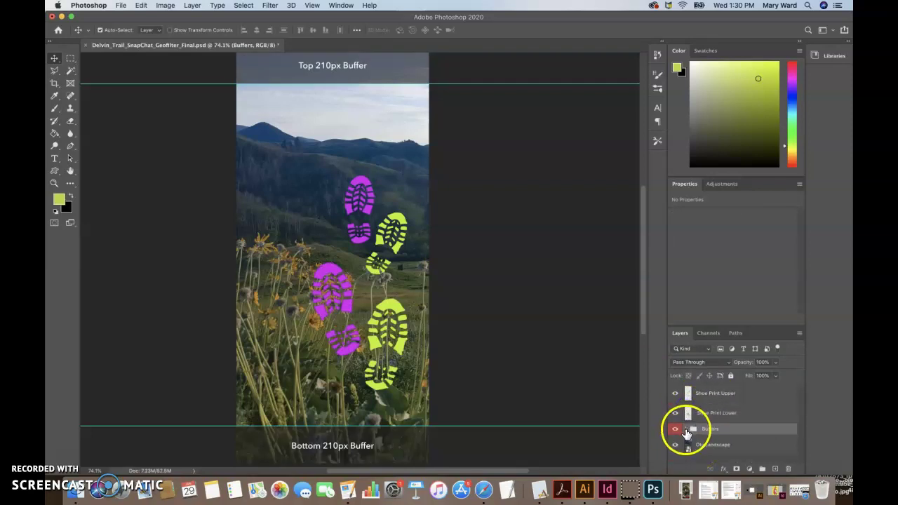
pyautogui.click(686, 430)
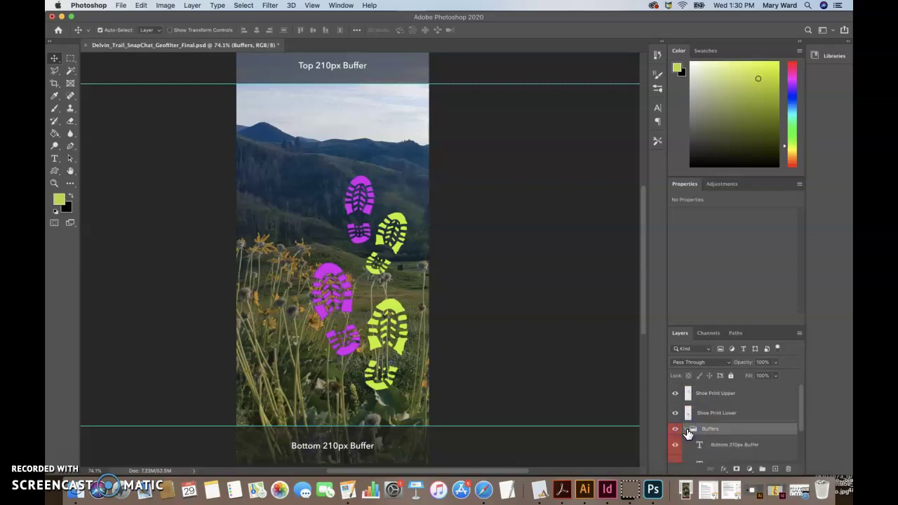
pyautogui.click(687, 430)
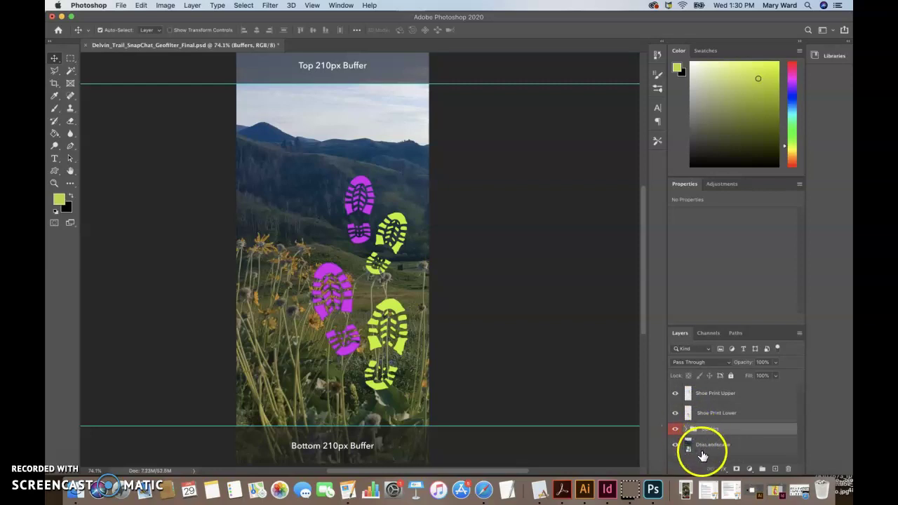
pyautogui.click(705, 450)
pyautogui.moveTo(706, 436)
pyautogui.mouseDown()
pyautogui.moveTo(718, 440)
pyautogui.moveTo(711, 425)
pyautogui.mouseUp()
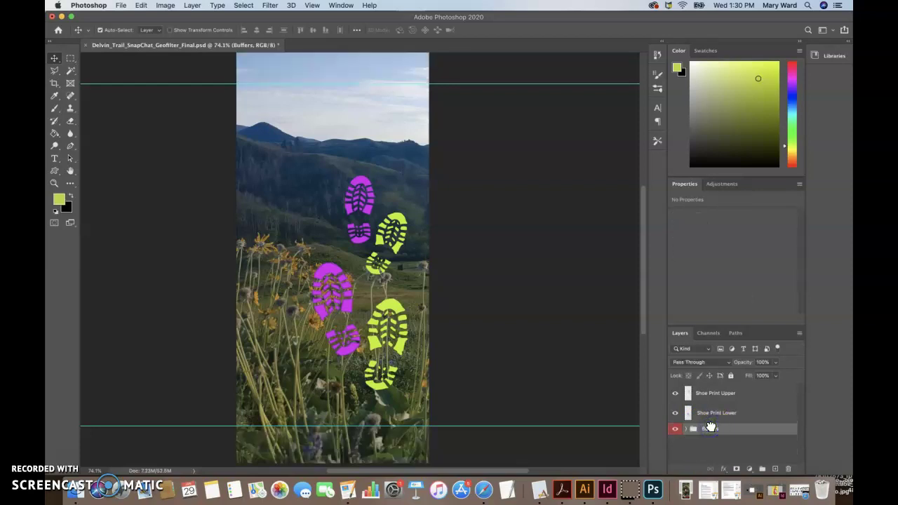
pyautogui.press('super+z')
pyautogui.moveTo(710, 444); pyautogui.dragTo(703, 421)
pyautogui.moveTo(710, 453); pyautogui.dragTo(709, 423)
pyautogui.click(535, 401)
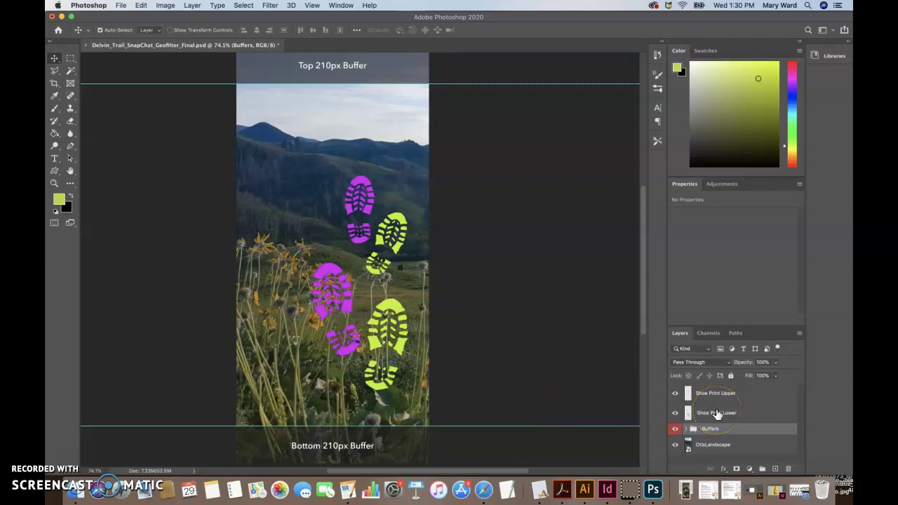
# Select the Shoe Print Lower layer
pyautogui.click(715, 415)
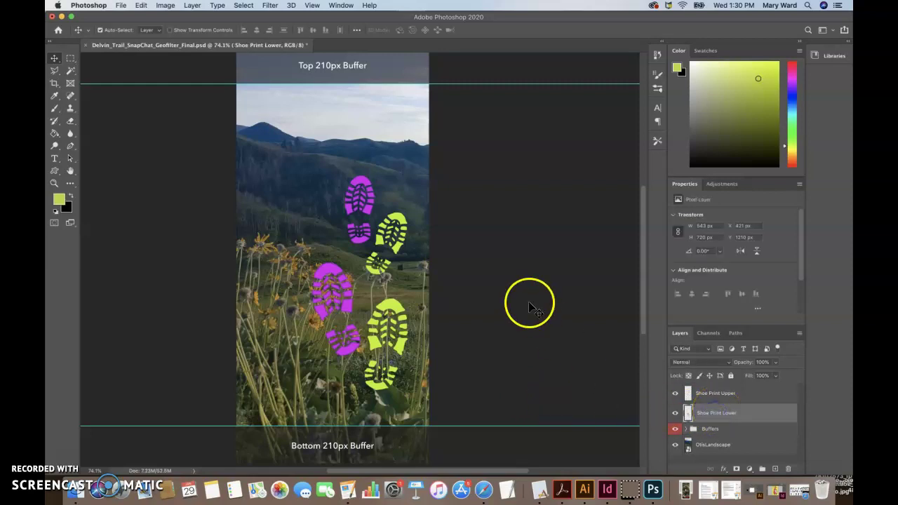